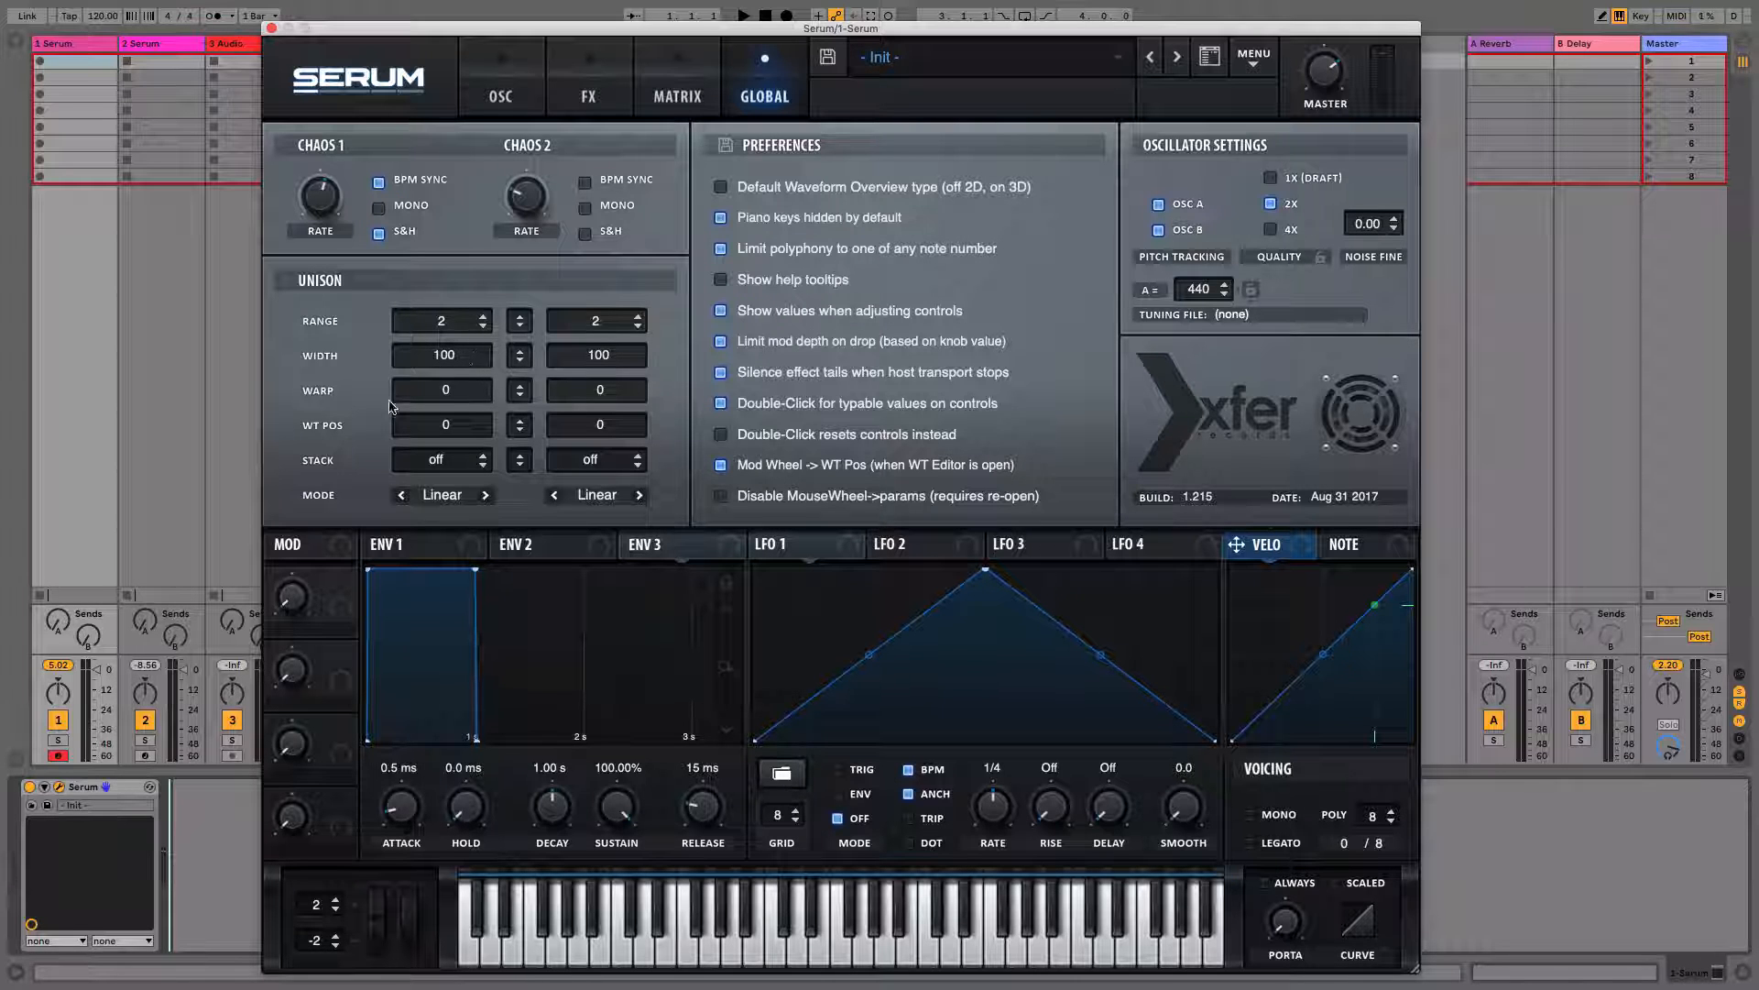
Set Oscillator A's unison voice count to 5
left_click(501, 99)
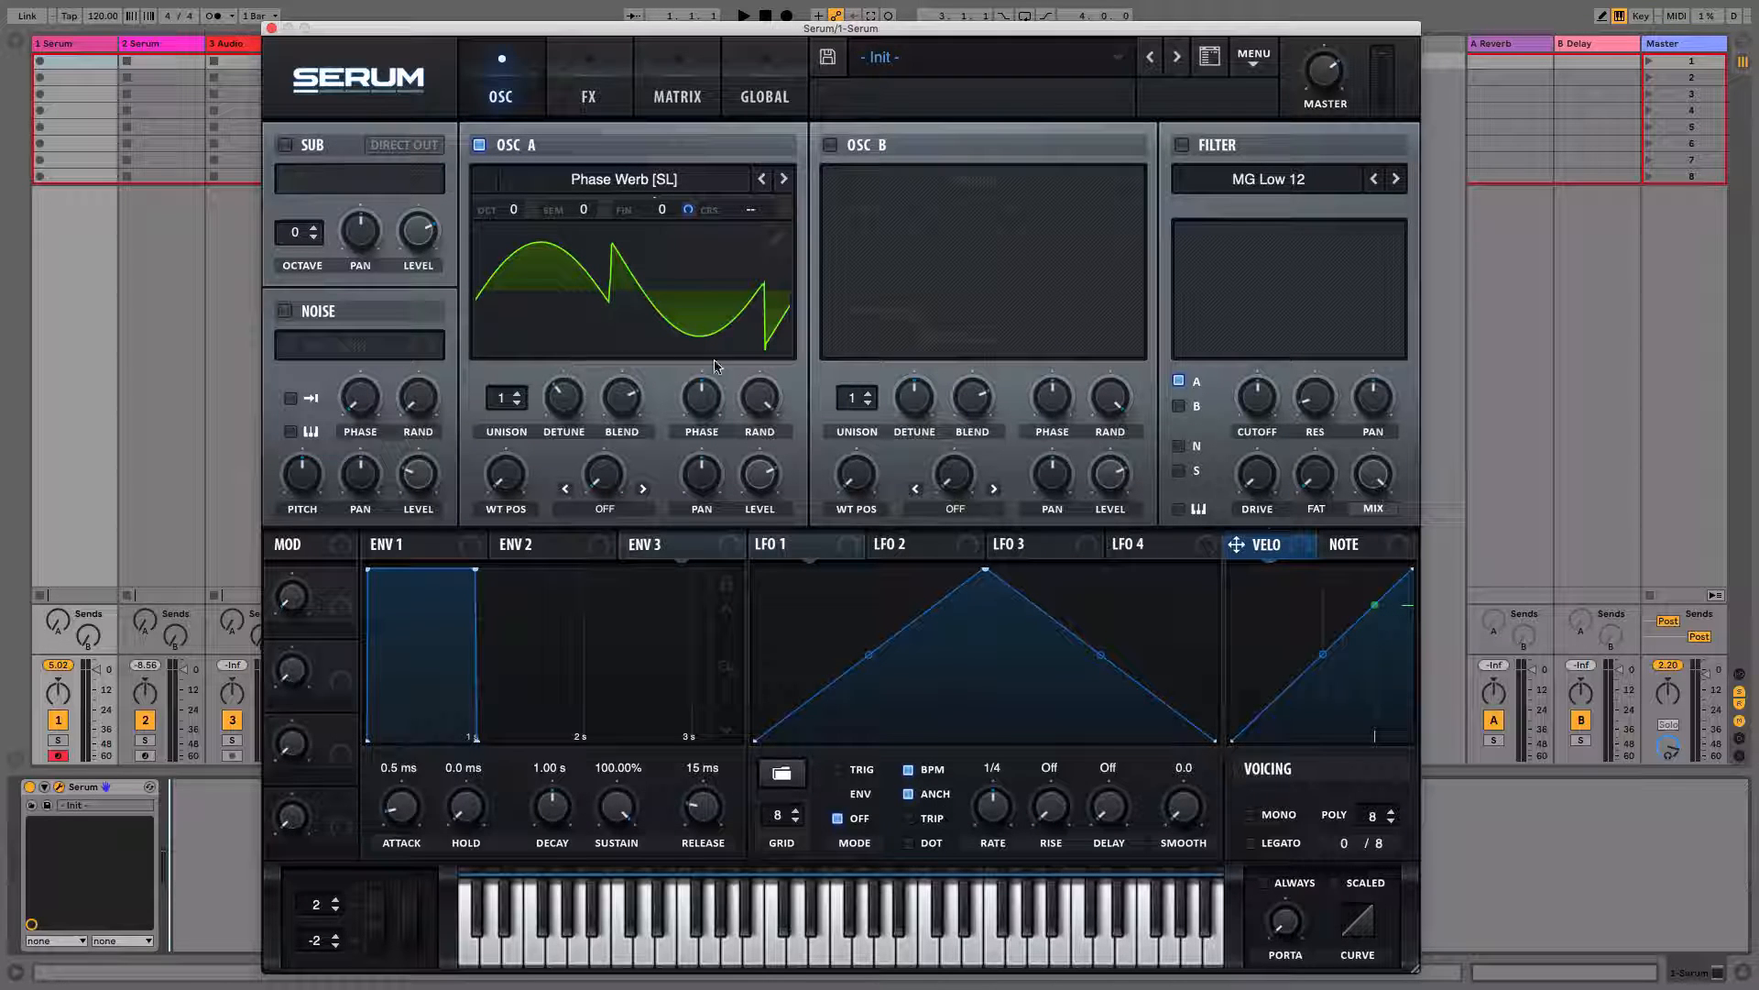
left_click(767, 98)
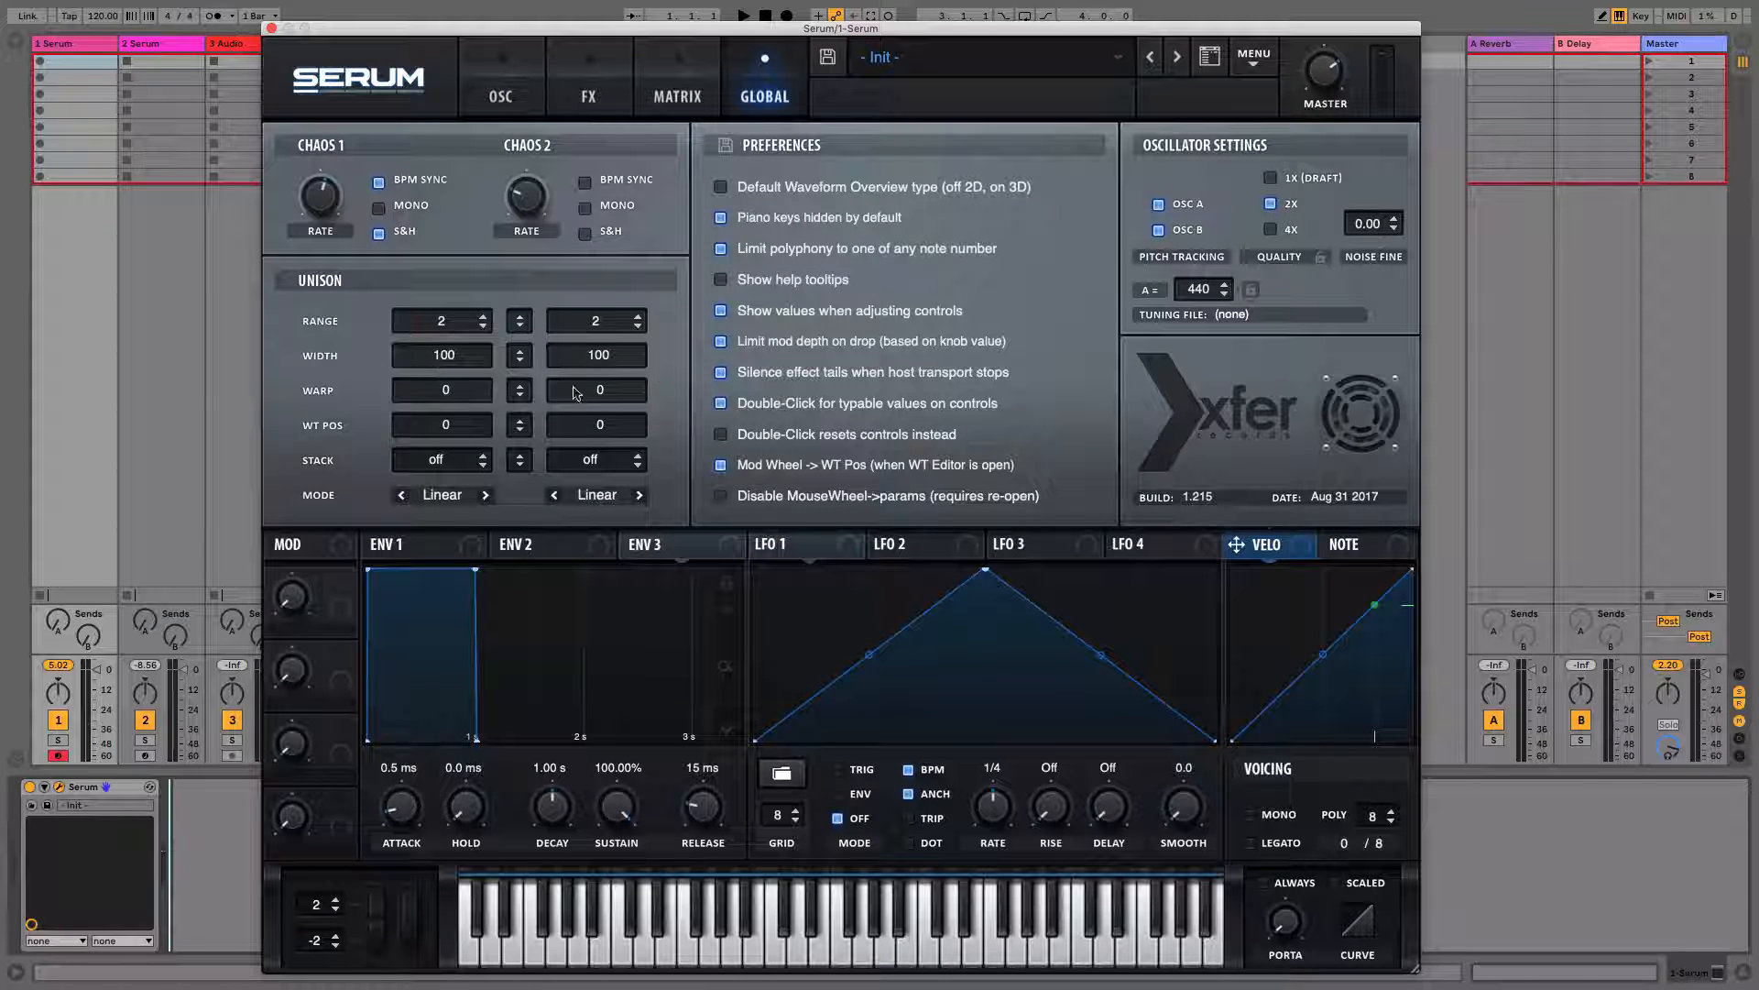
left_click(502, 97)
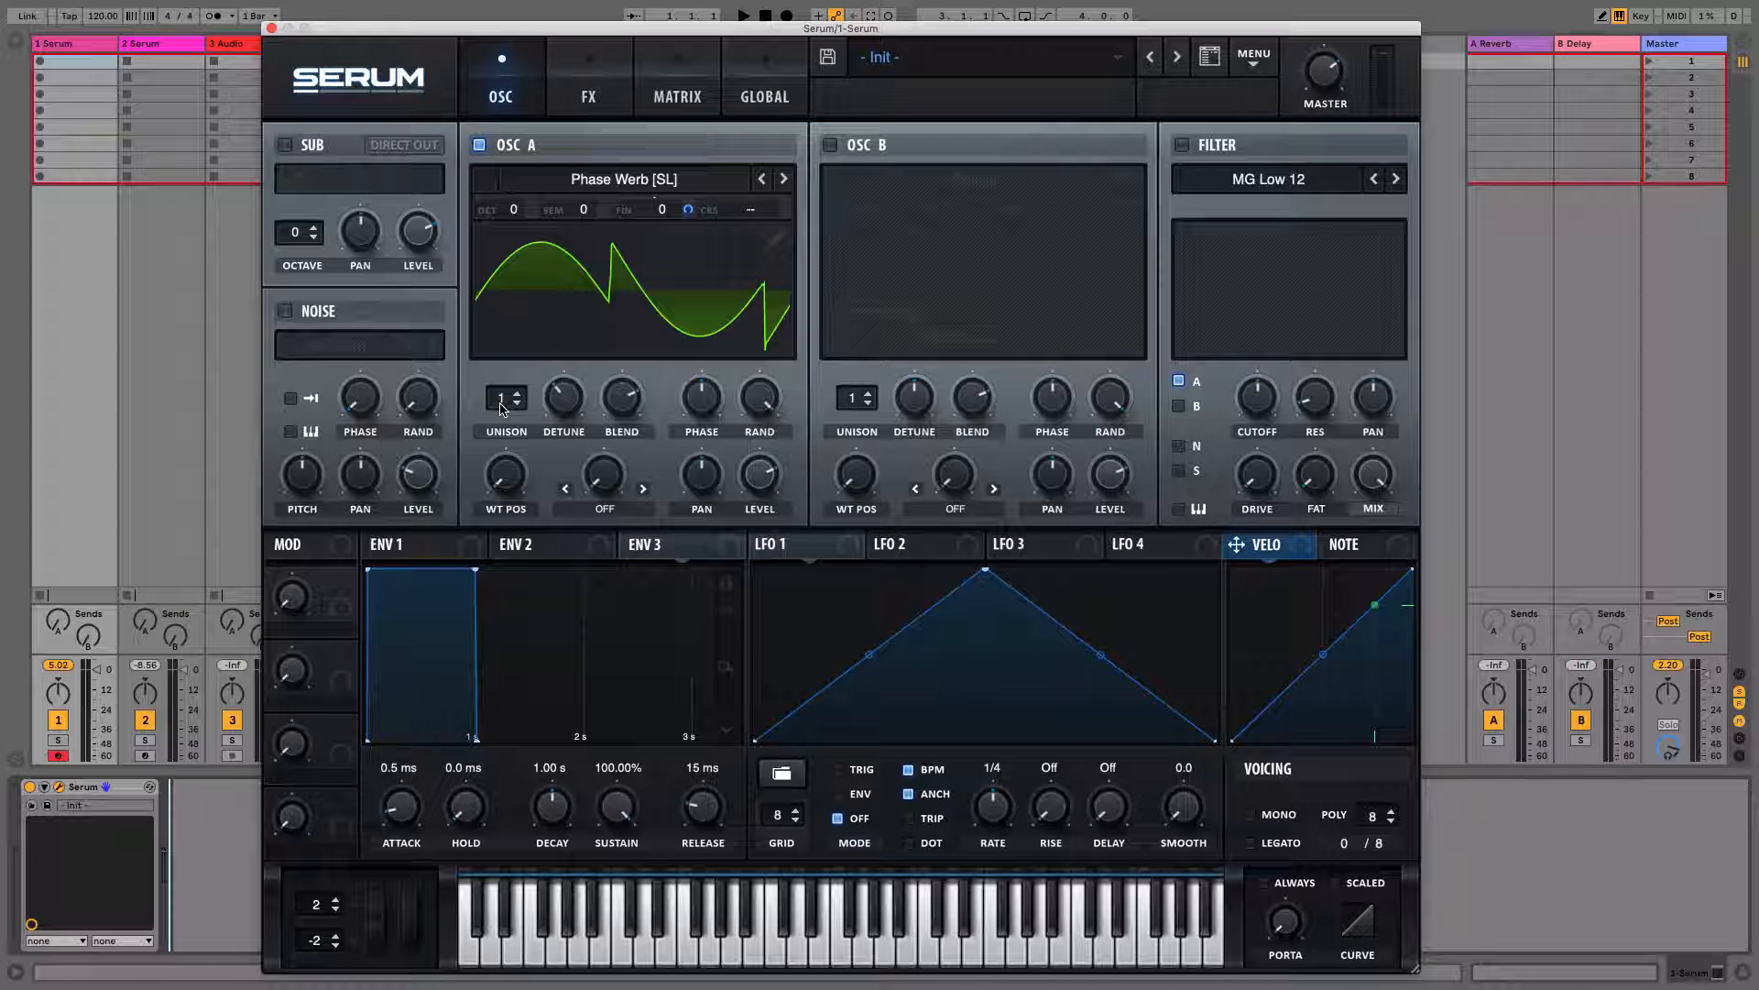
left_click_drag(501, 407, 501, 317)
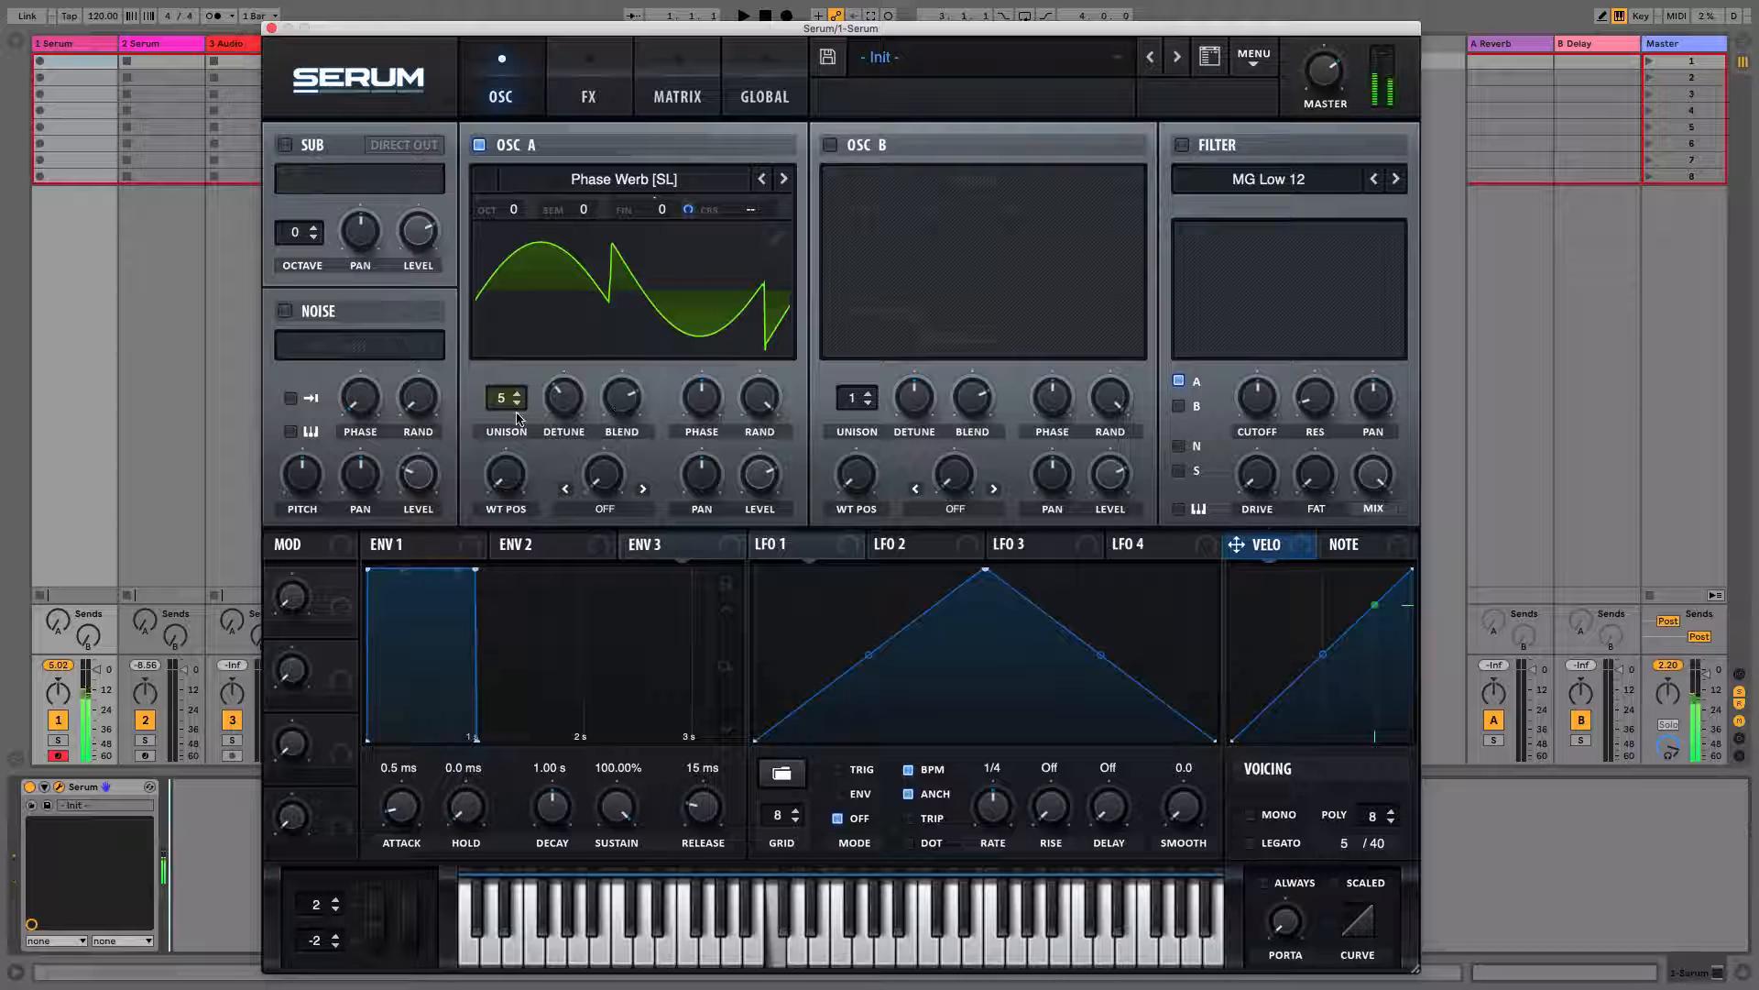
left_click_drag(562, 396, 561, 404)
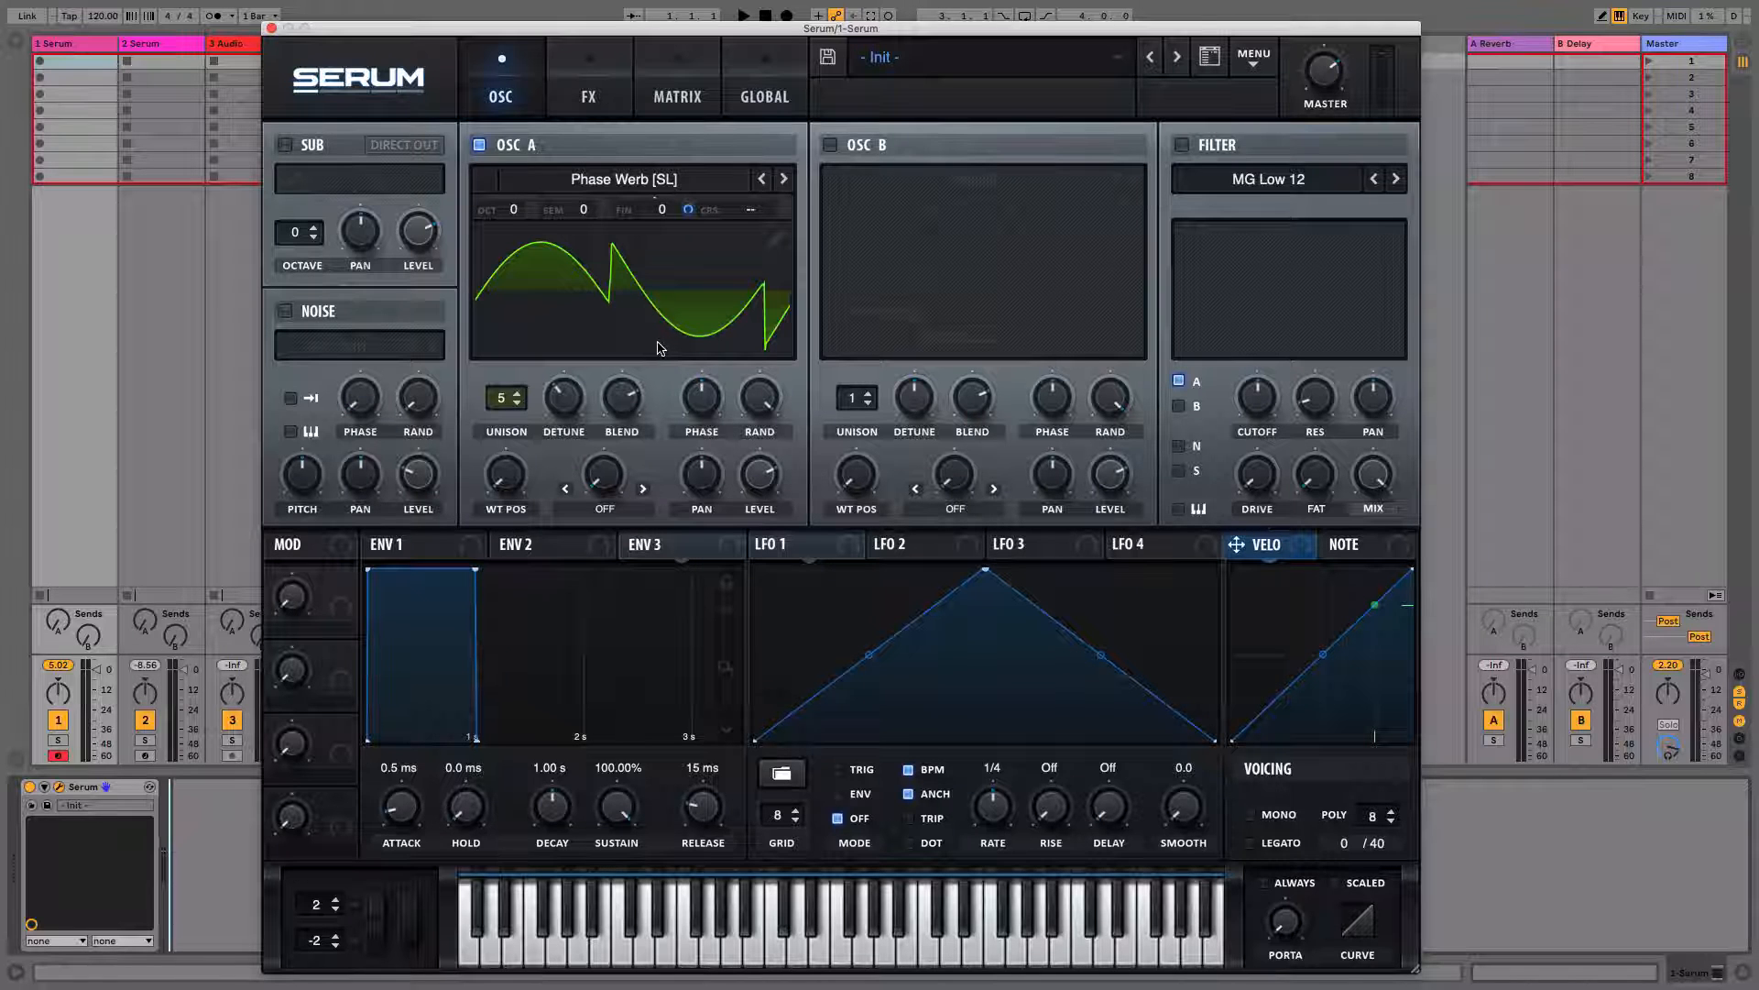
Sweep the global unison width for Oscillator A down to 0 and back up to 100
left_click(779, 97)
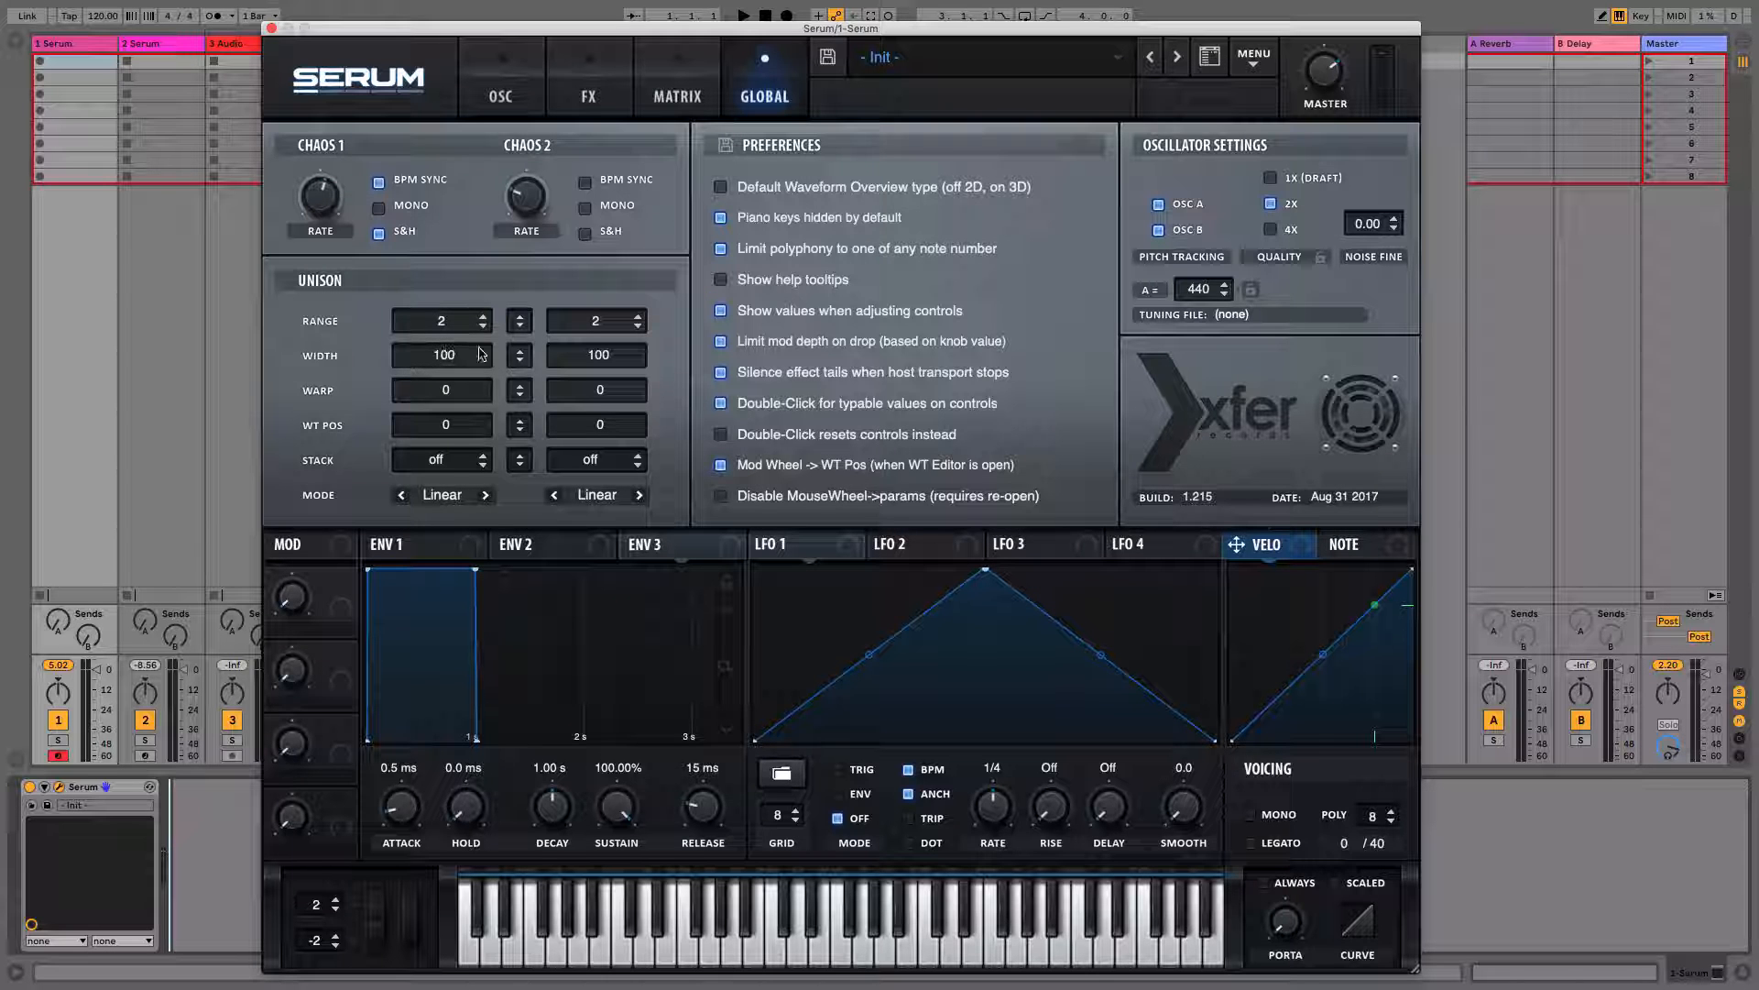
left_click_drag(449, 360, 447, 746)
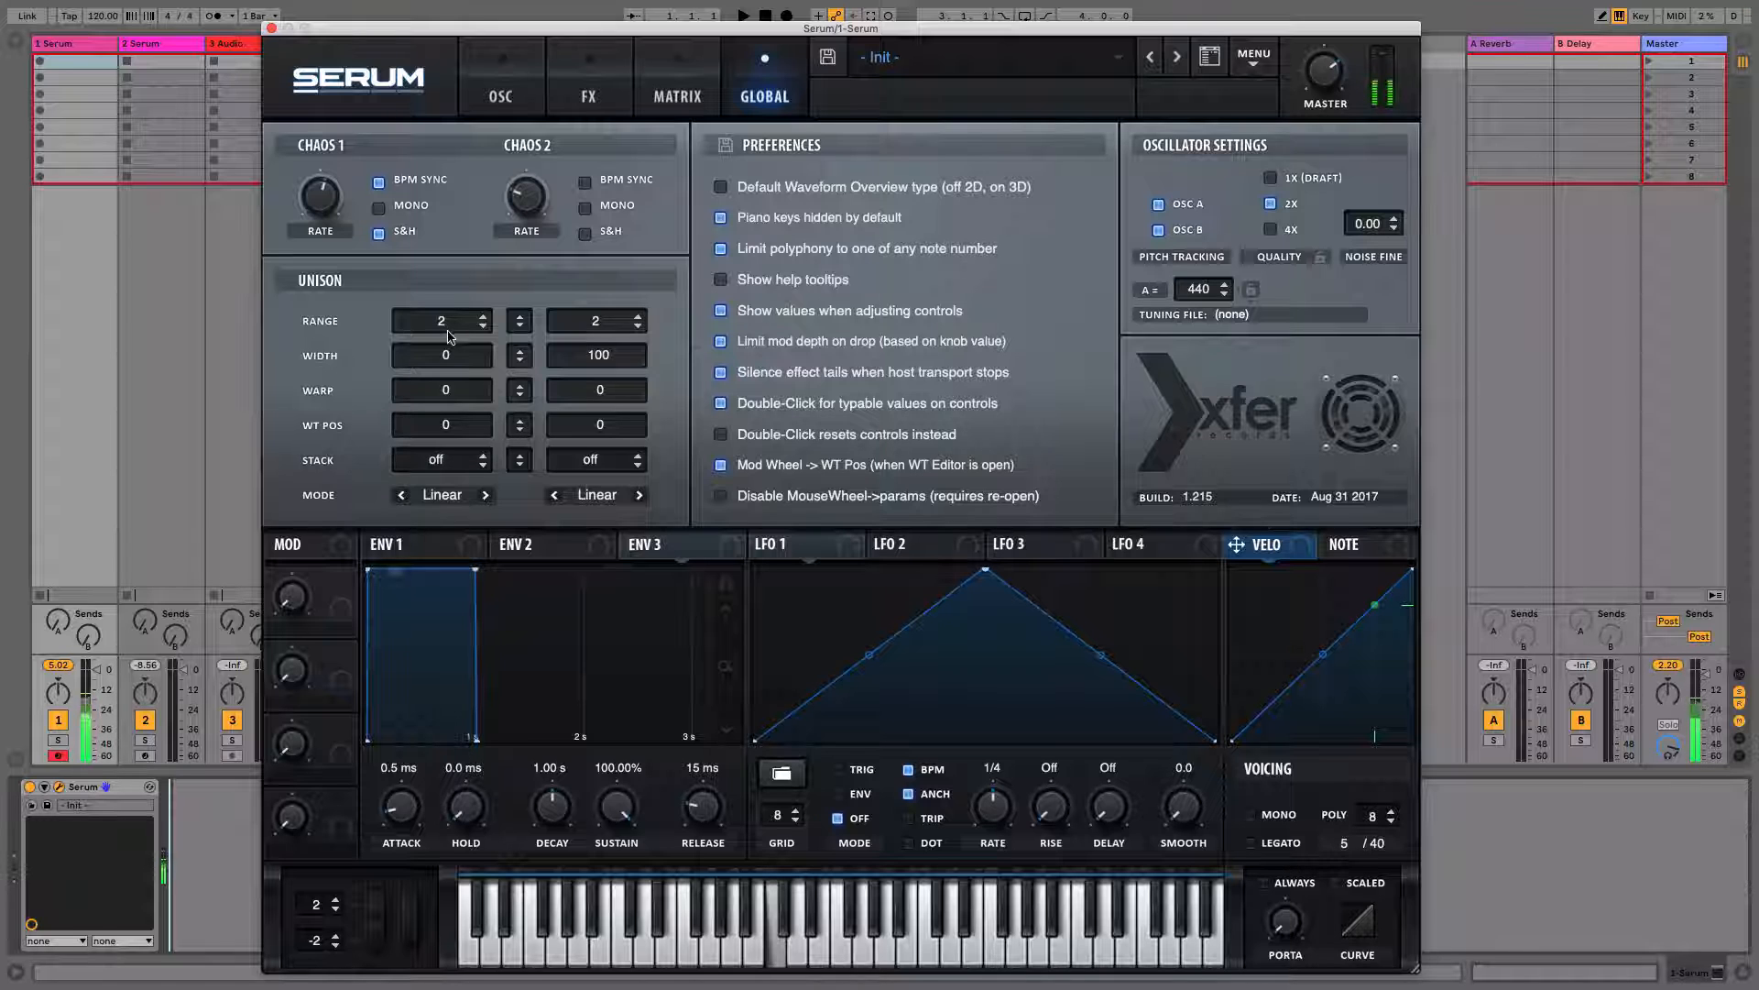
left_click_drag(445, 355, 447, 52)
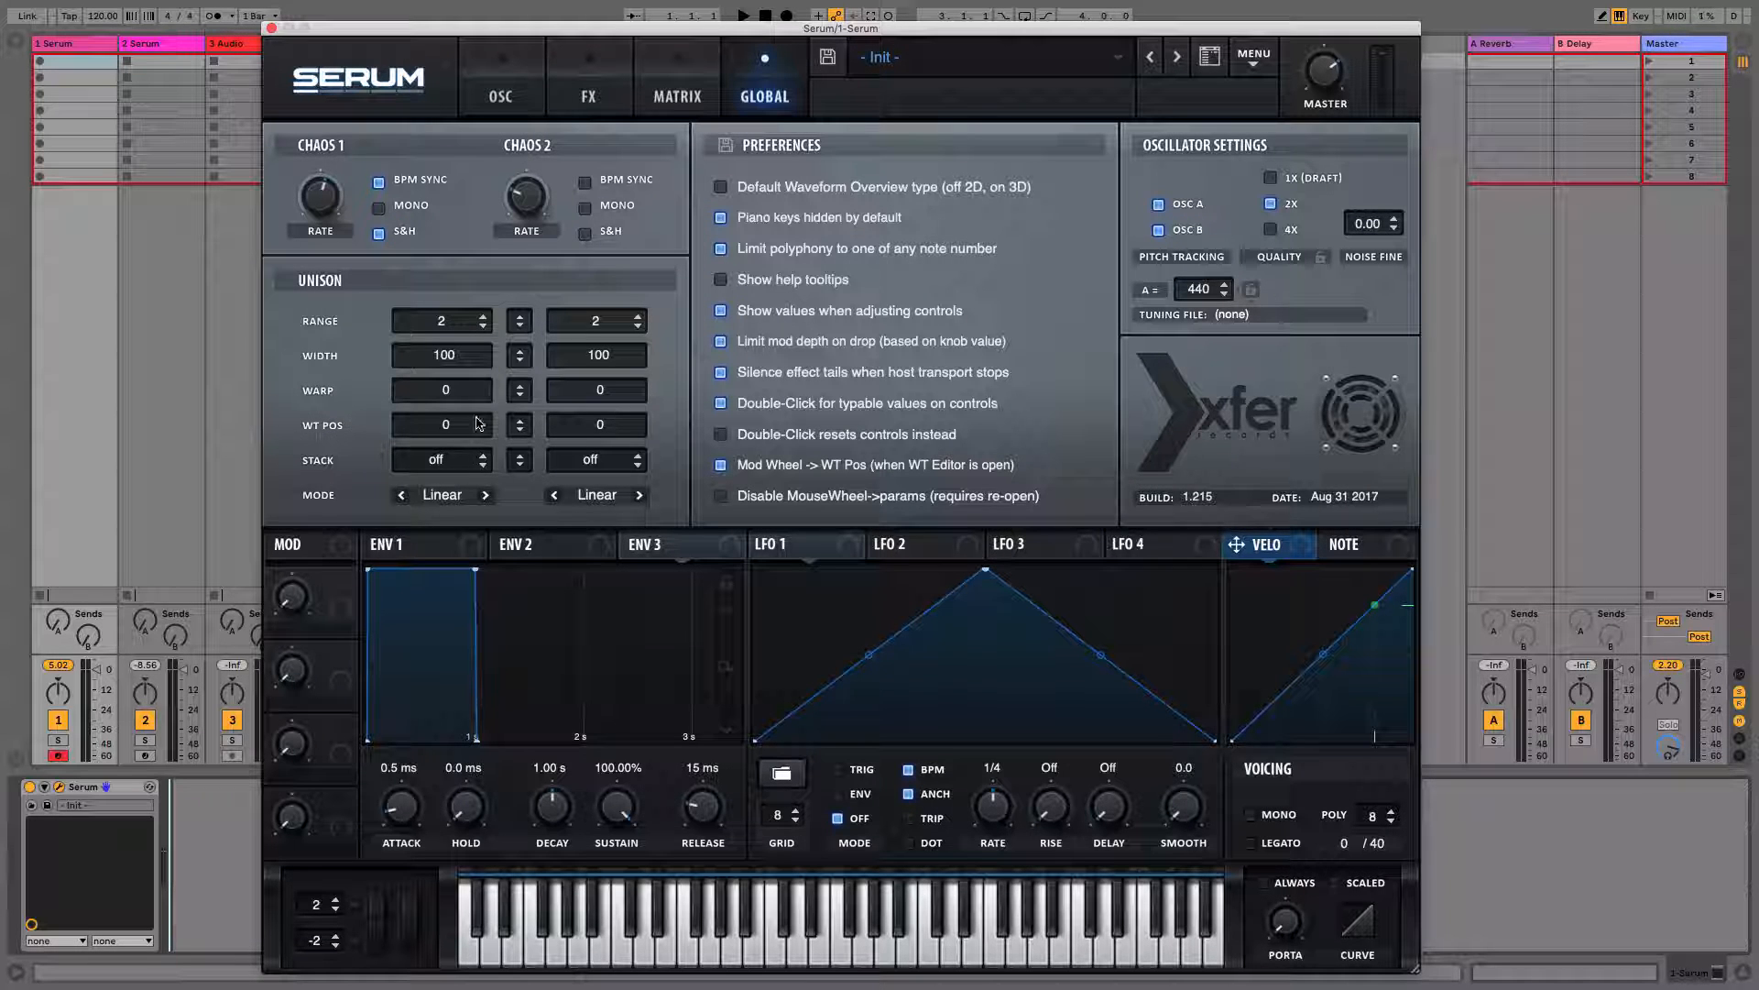
Set Oscillator A's warp mode to Bend + and raise the warp amount
left_click(496, 104)
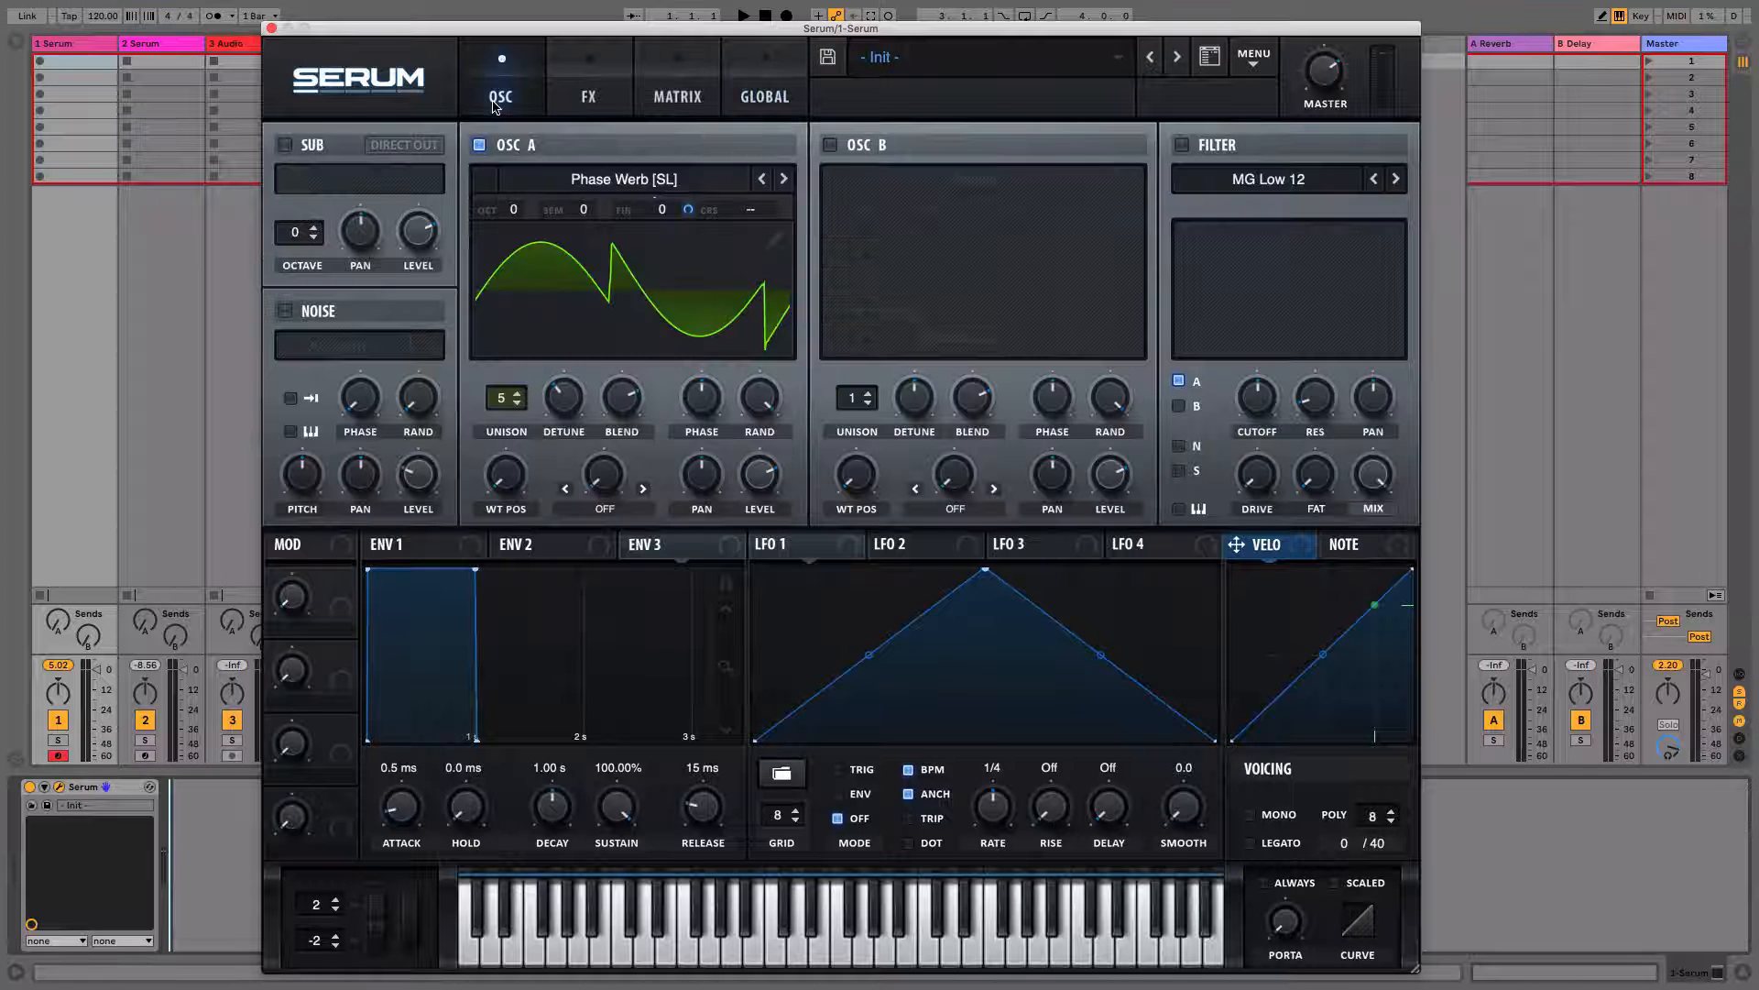
left_click(606, 511)
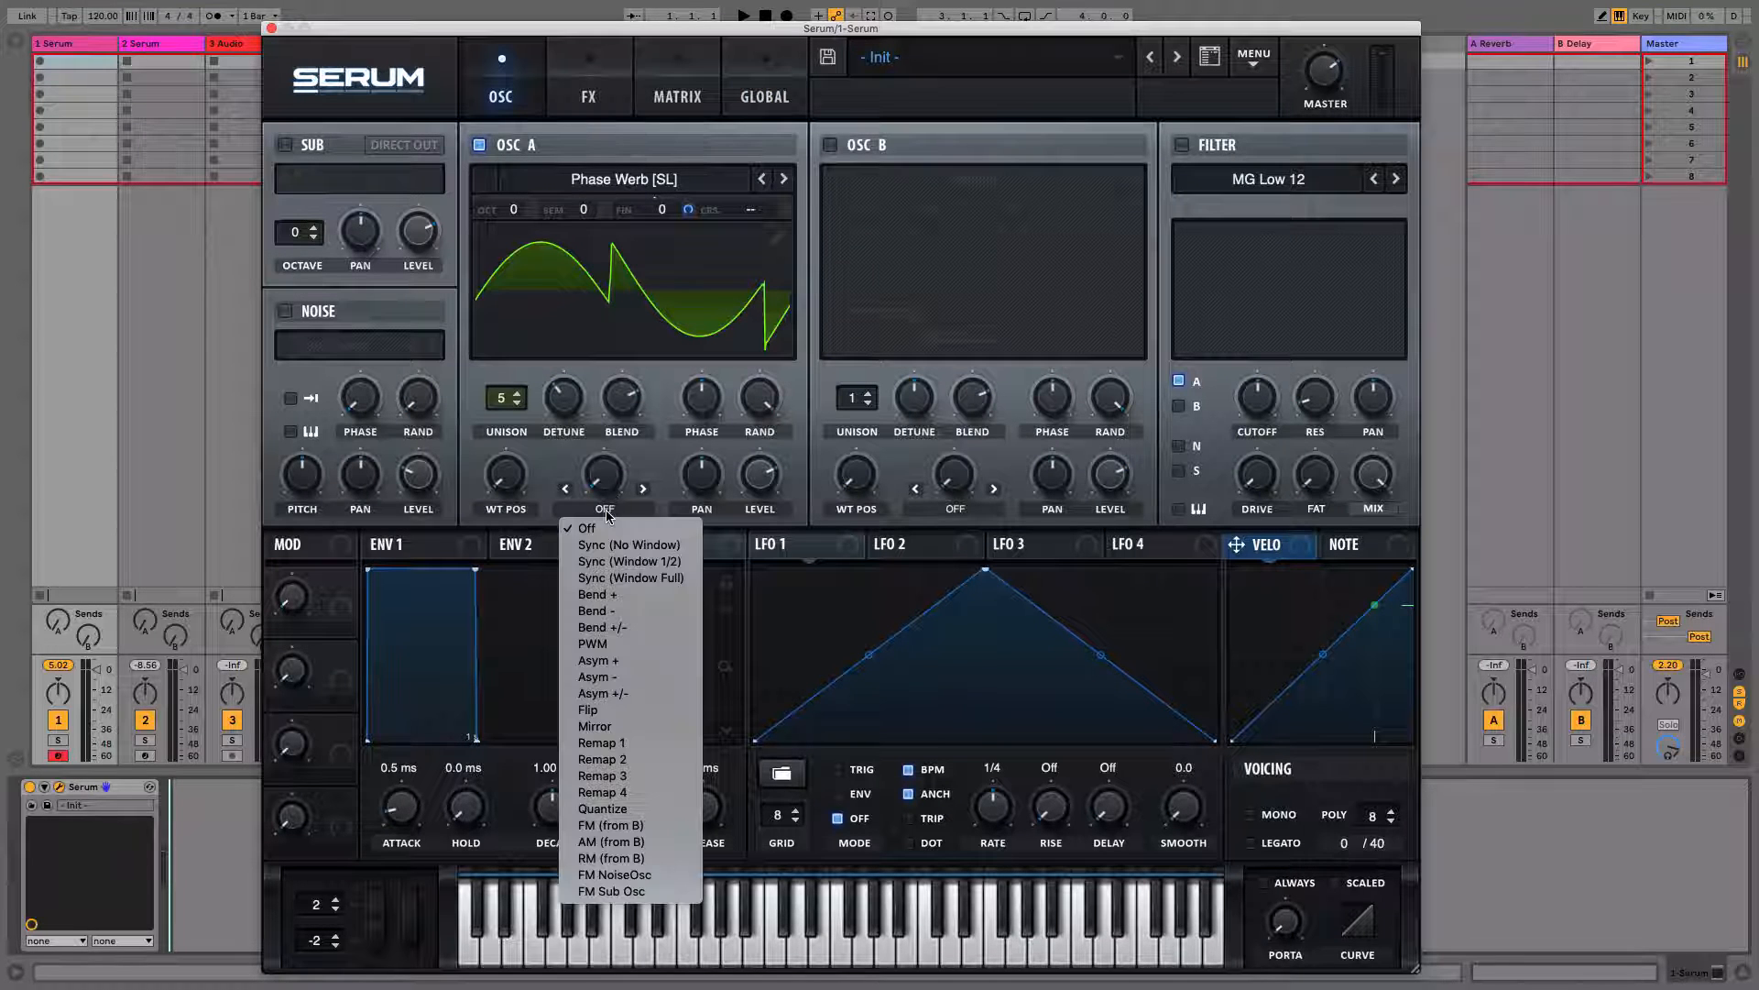
left_click(611, 595)
left_click_drag(602, 474, 598, 436)
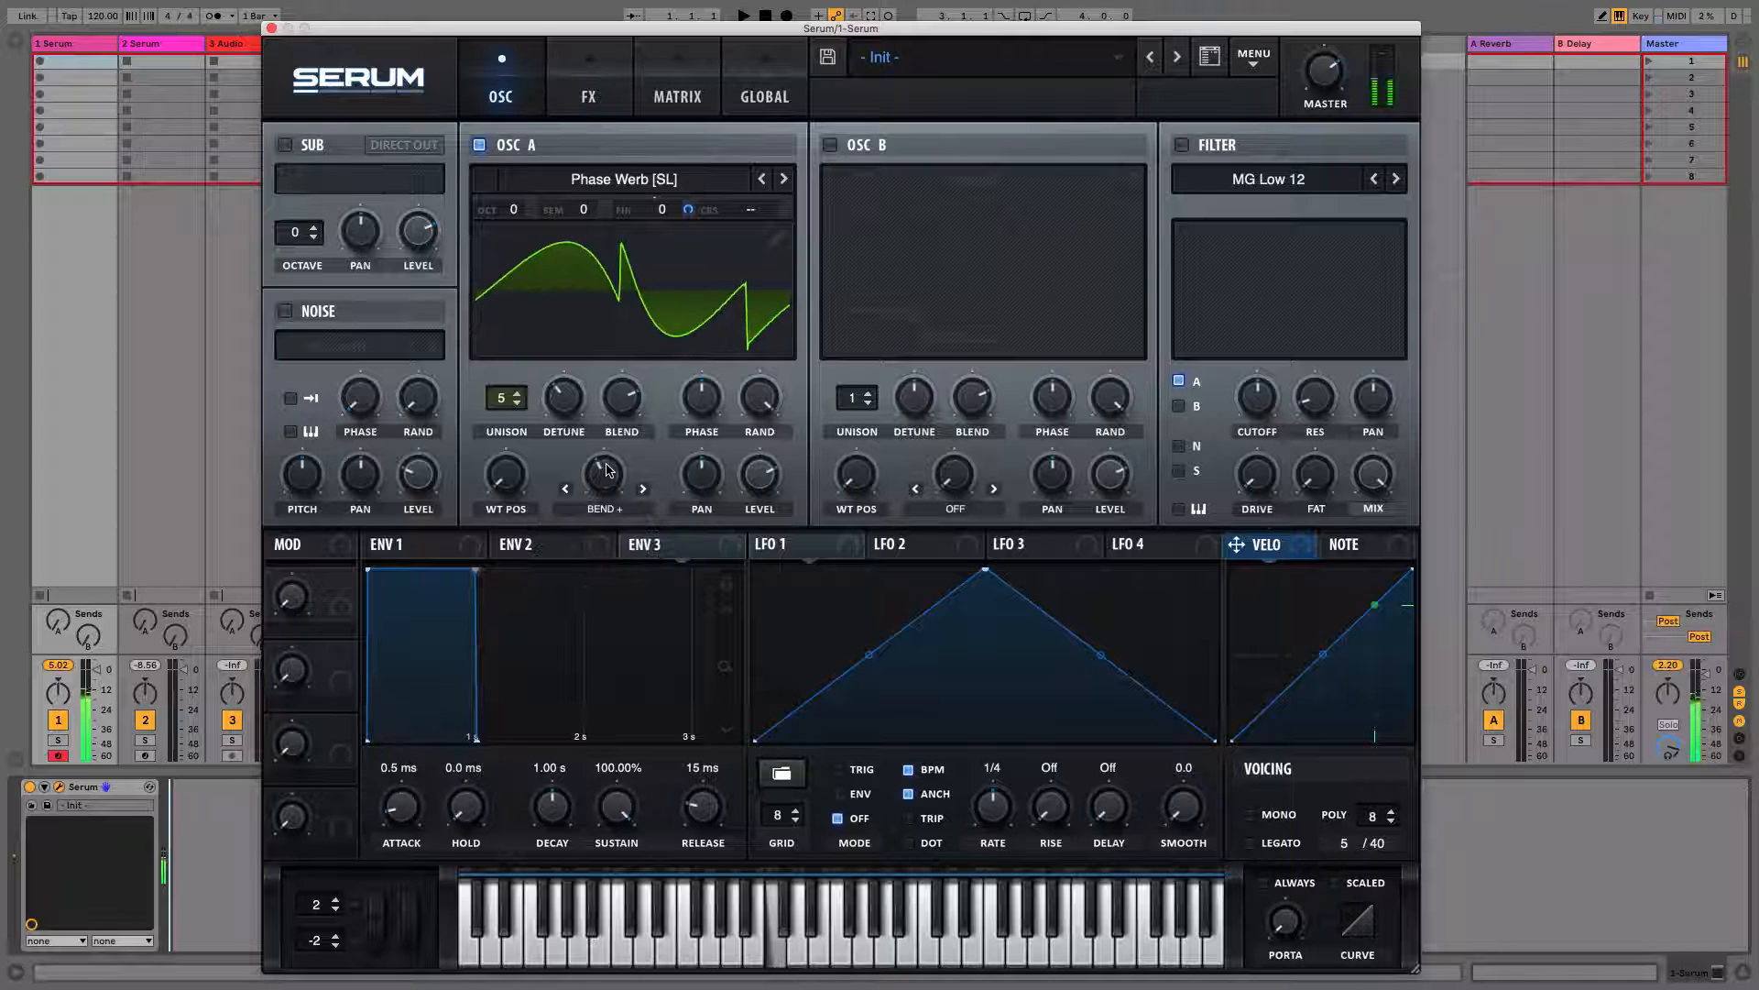
Set Oscillator A's global unison warp to 100 and unison WT POS to 30
left_click(768, 100)
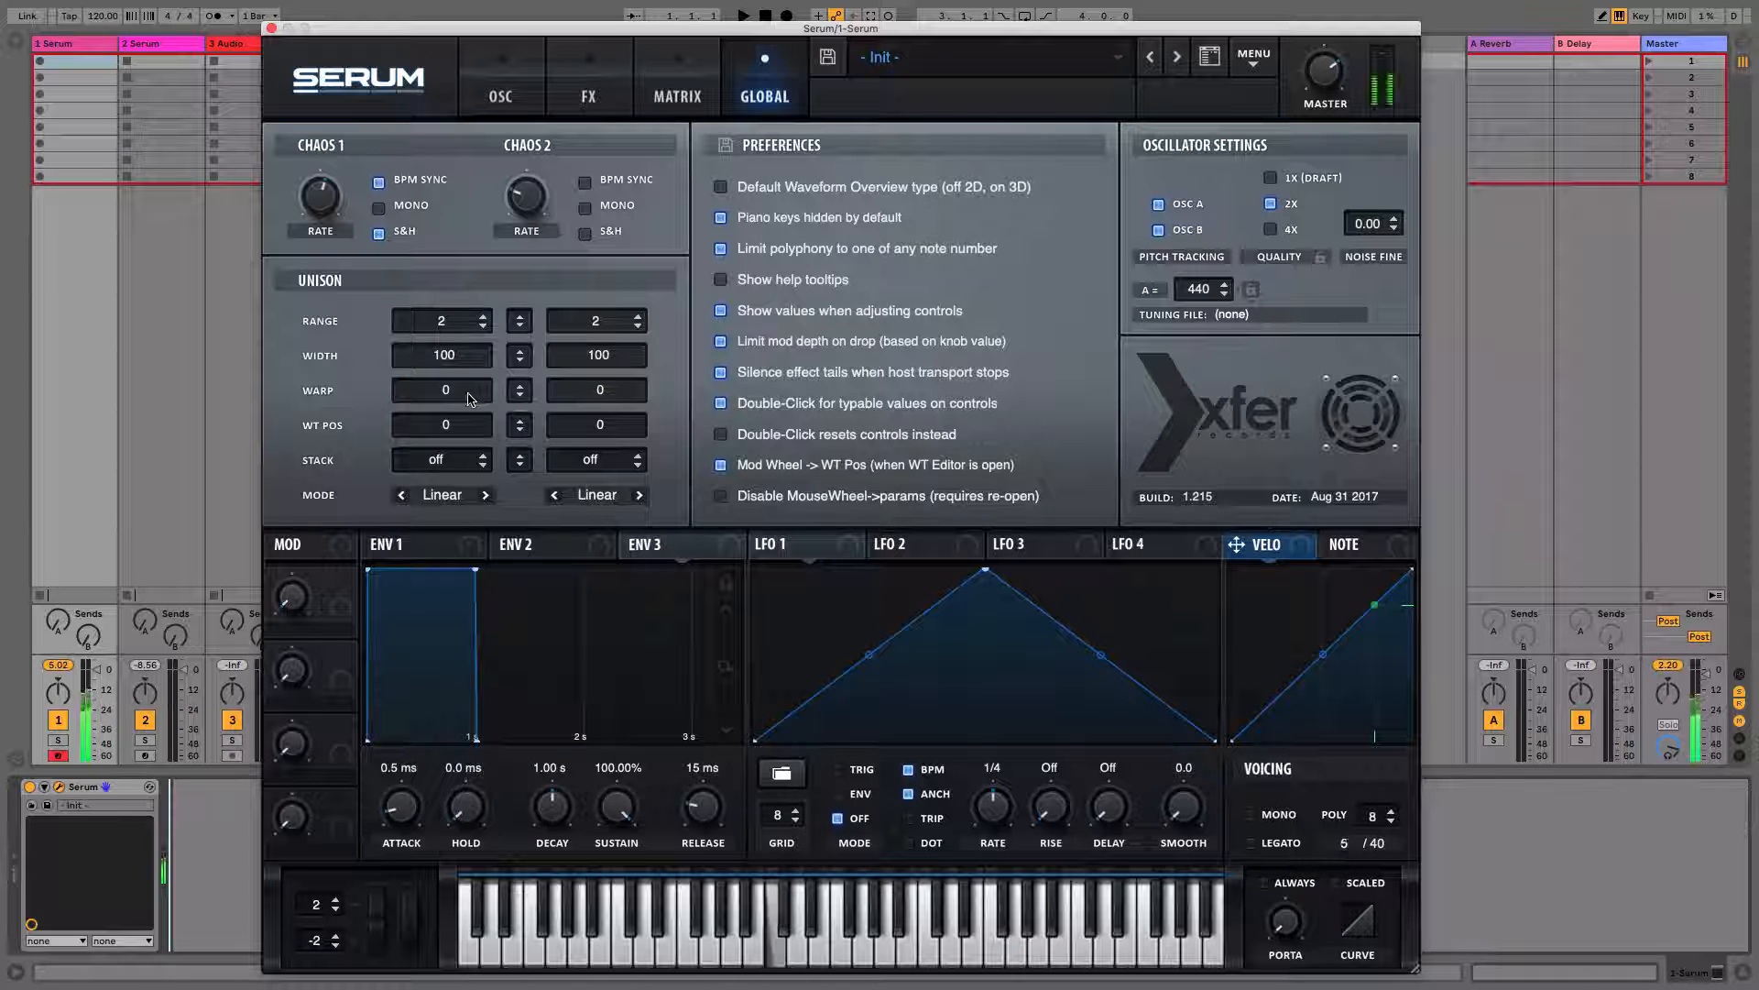
left_click(448, 392)
left_click_drag(448, 392, 458, 296)
left_click_drag(445, 392, 440, 321)
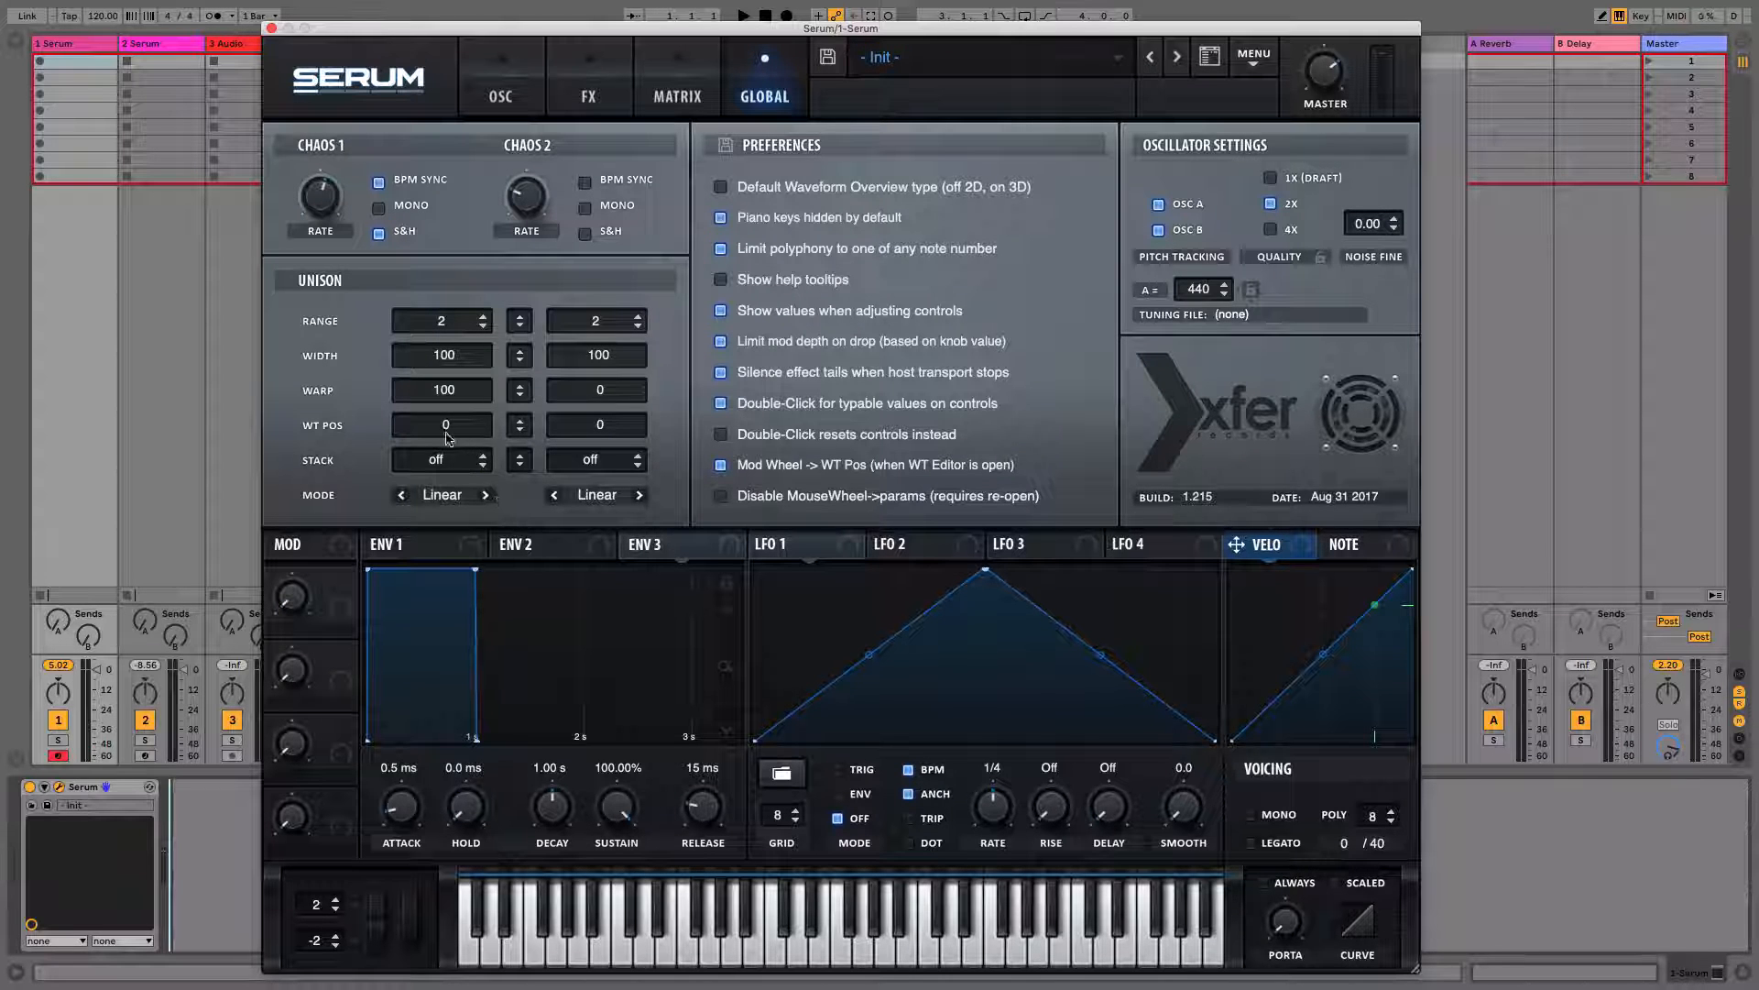
left_click_drag(458, 430, 444, 371)
Set Oscillator A's unison stack to off and its unison mode to Random
left_click(445, 462)
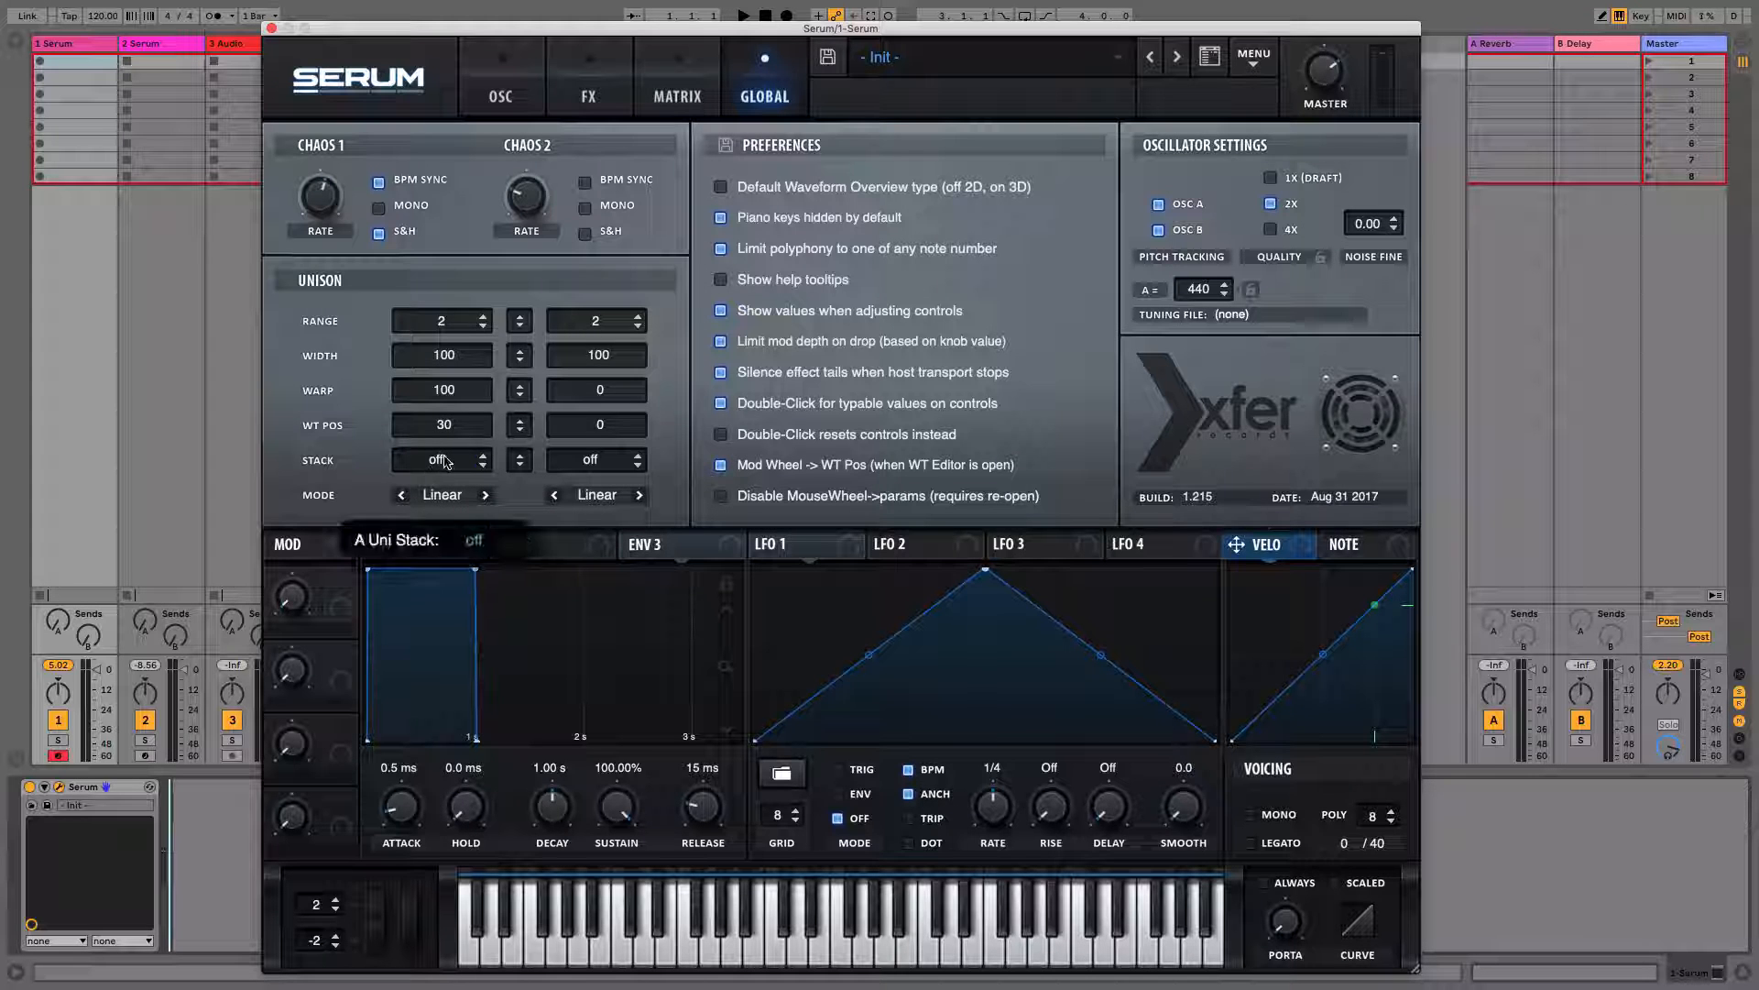
left_click(441, 462)
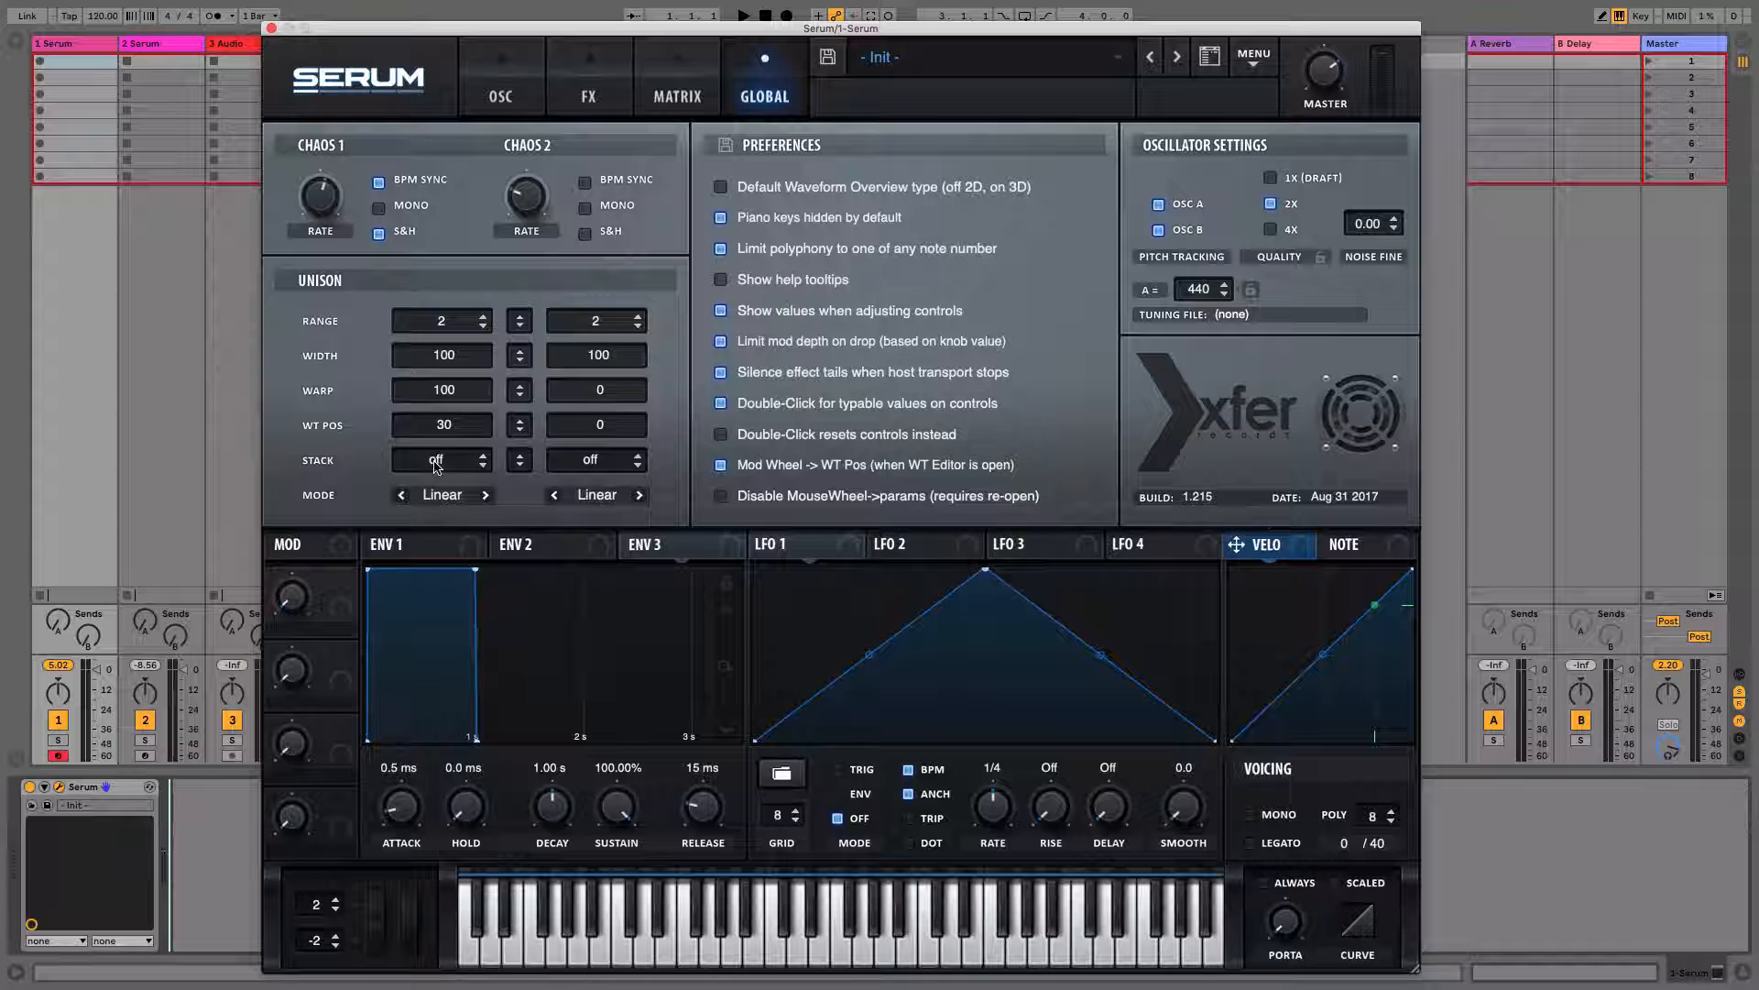
left_click_drag(436, 465, 439, 287)
left_click_drag(443, 458, 453, 801)
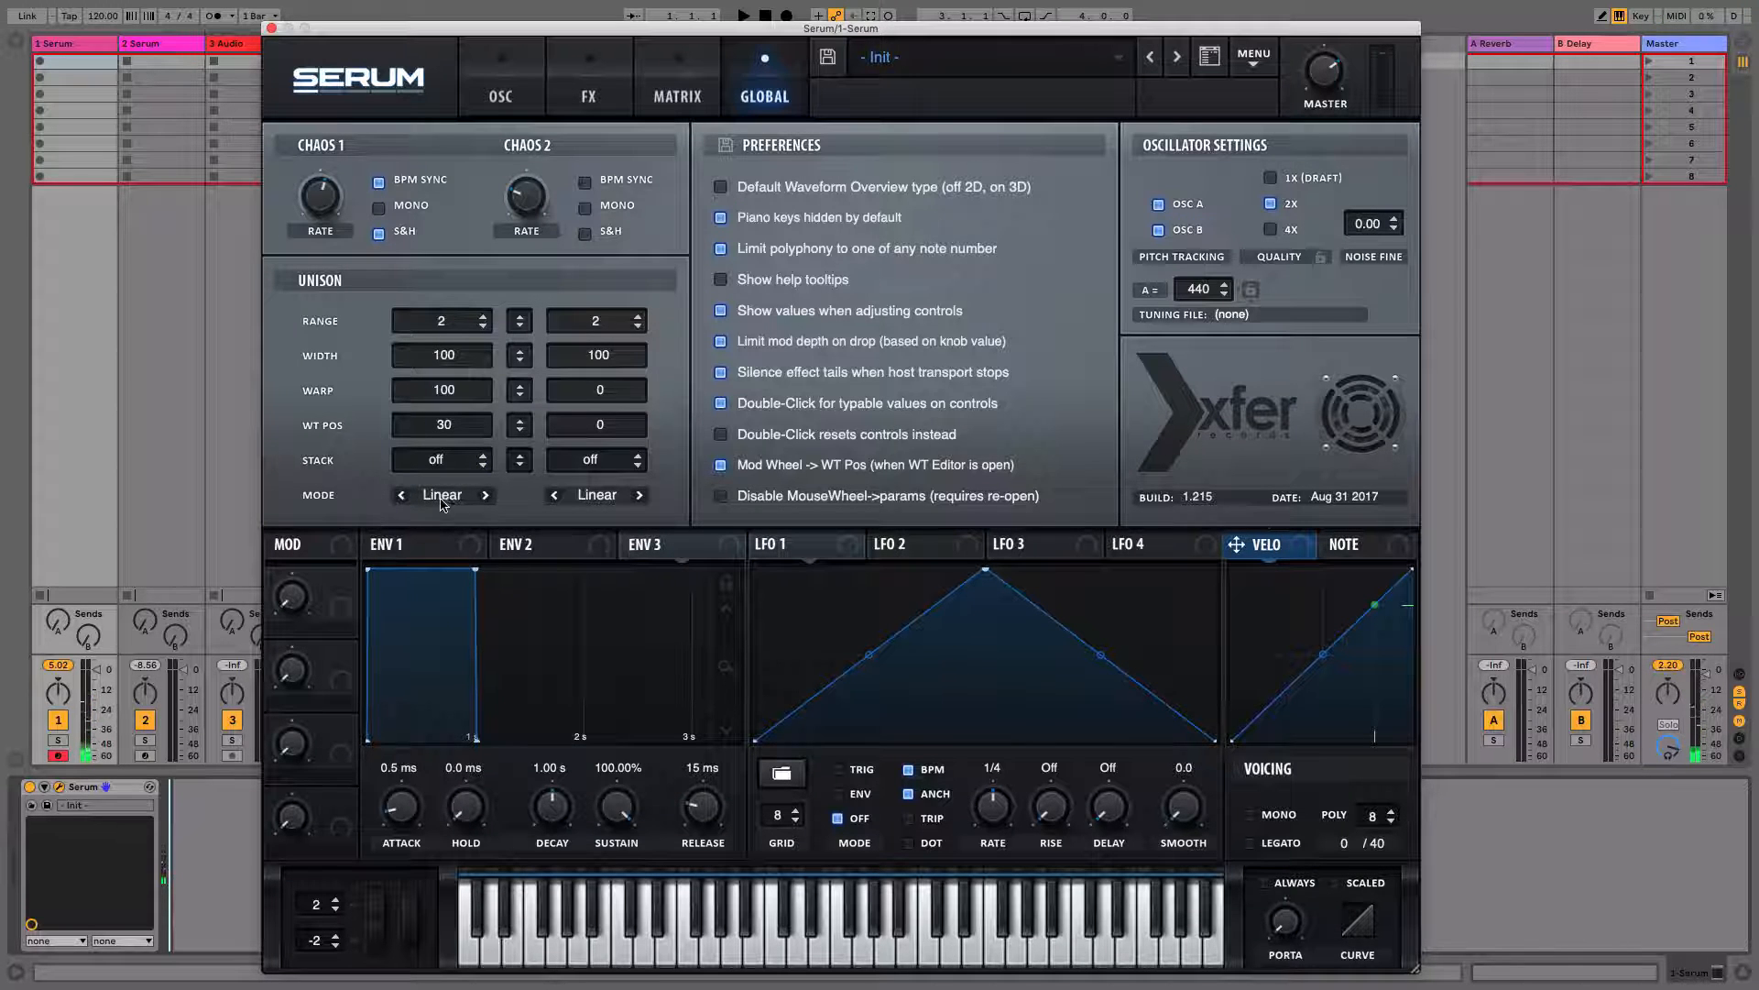
left_click(440, 496)
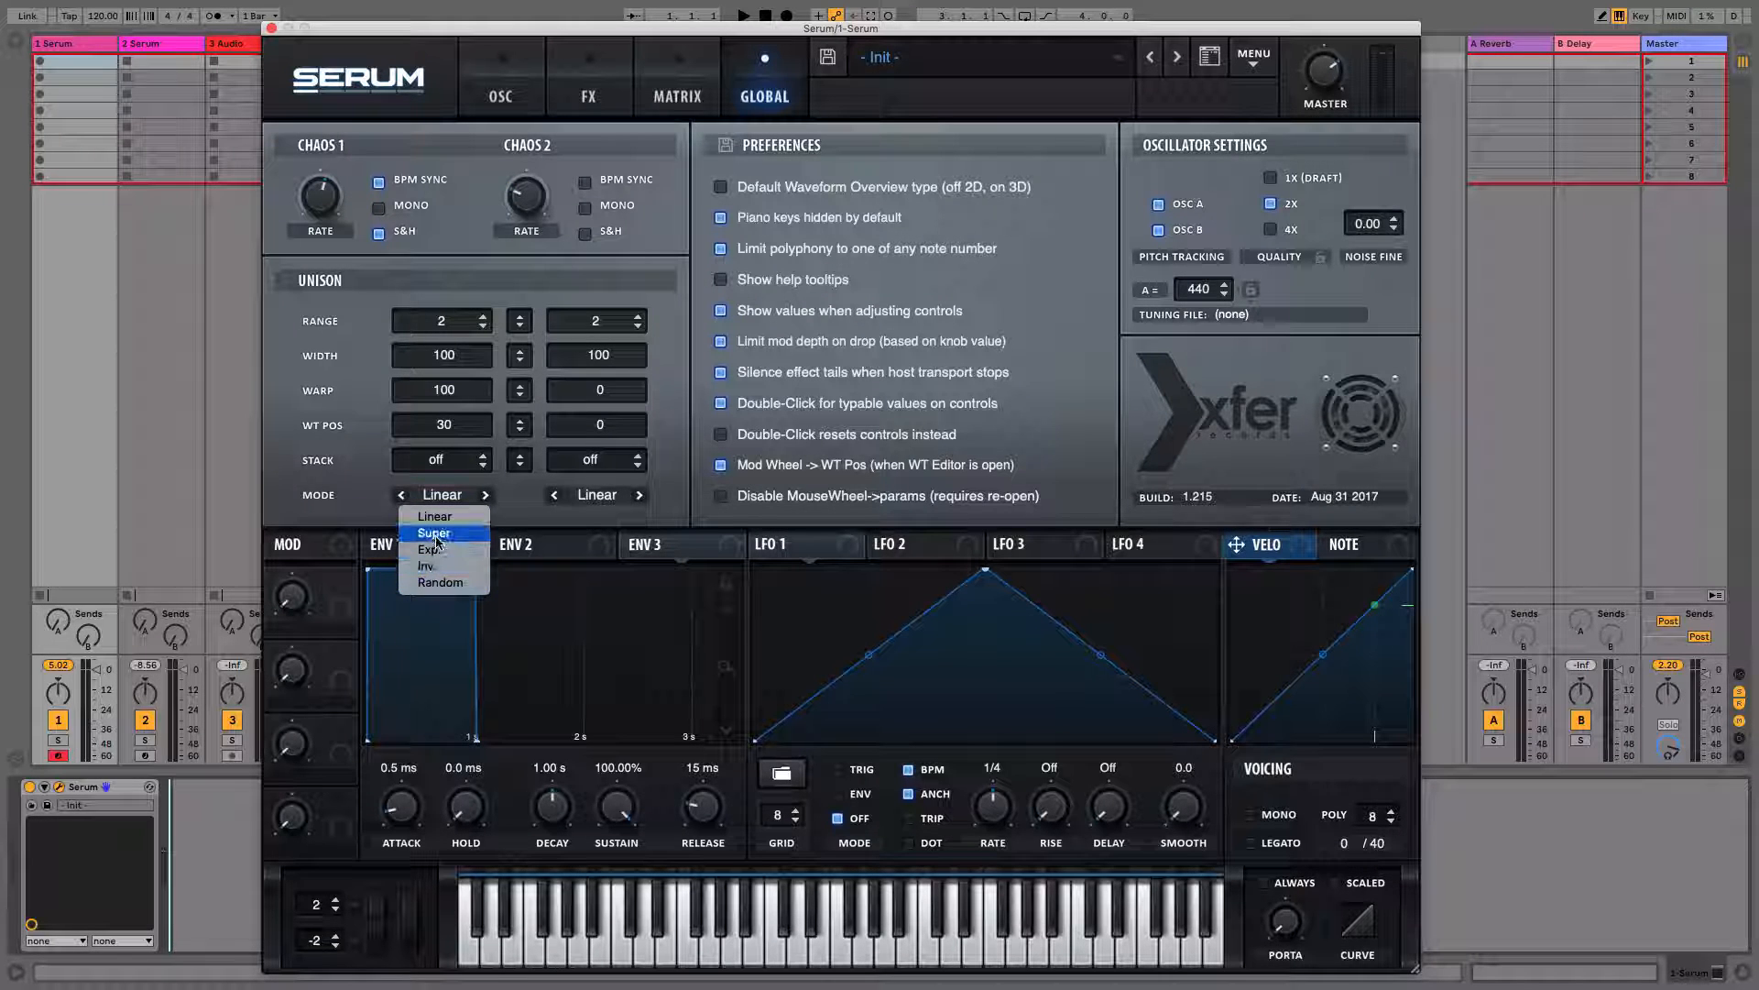
left_click(447, 582)
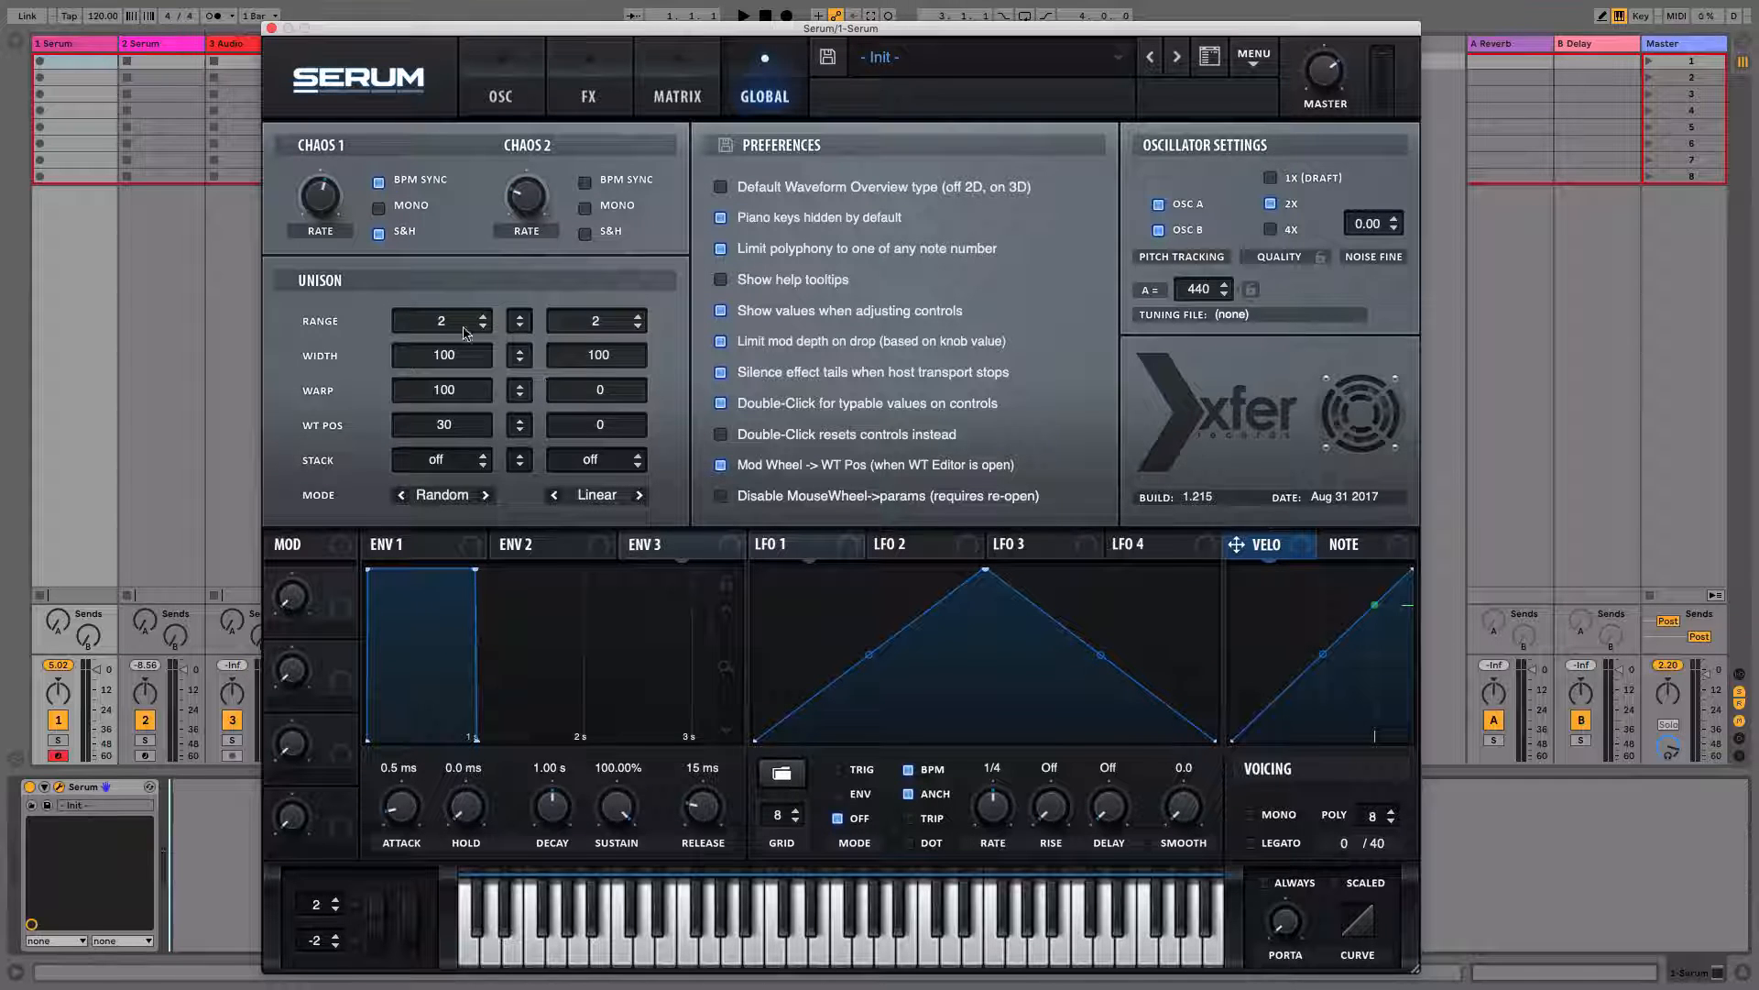
Adjust Oscillator A's unison detune
left_click(507, 103)
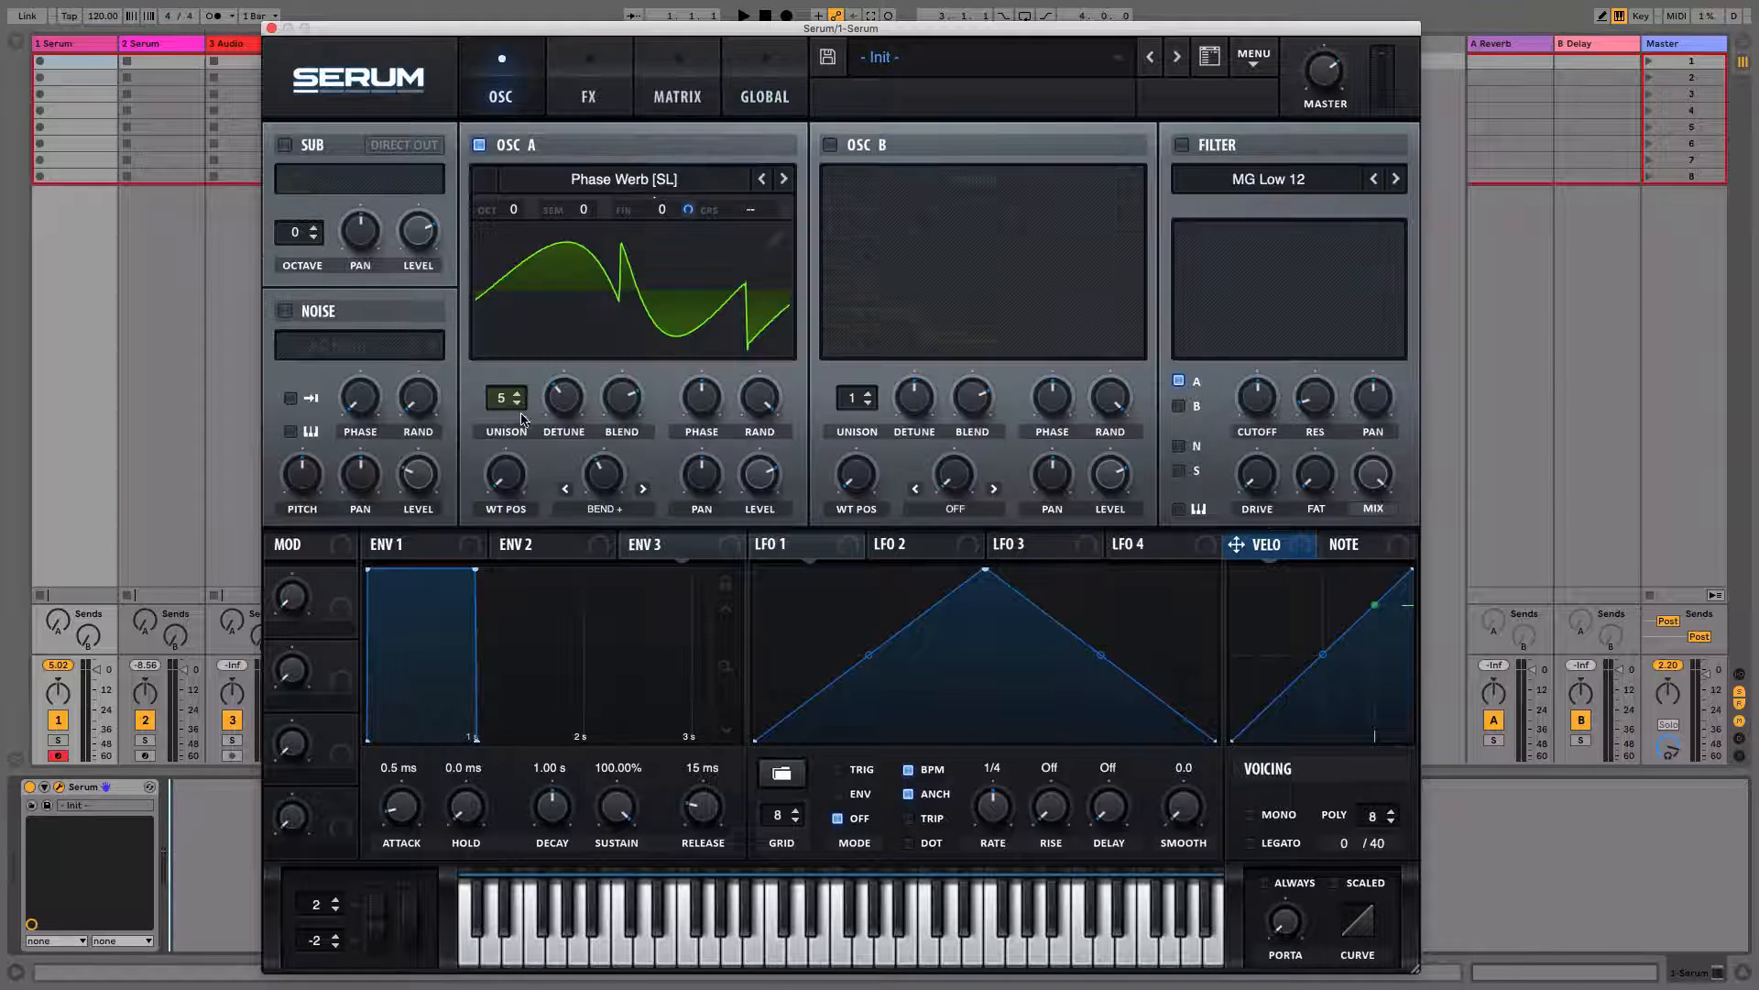
left_click_drag(565, 409, 568, 406)
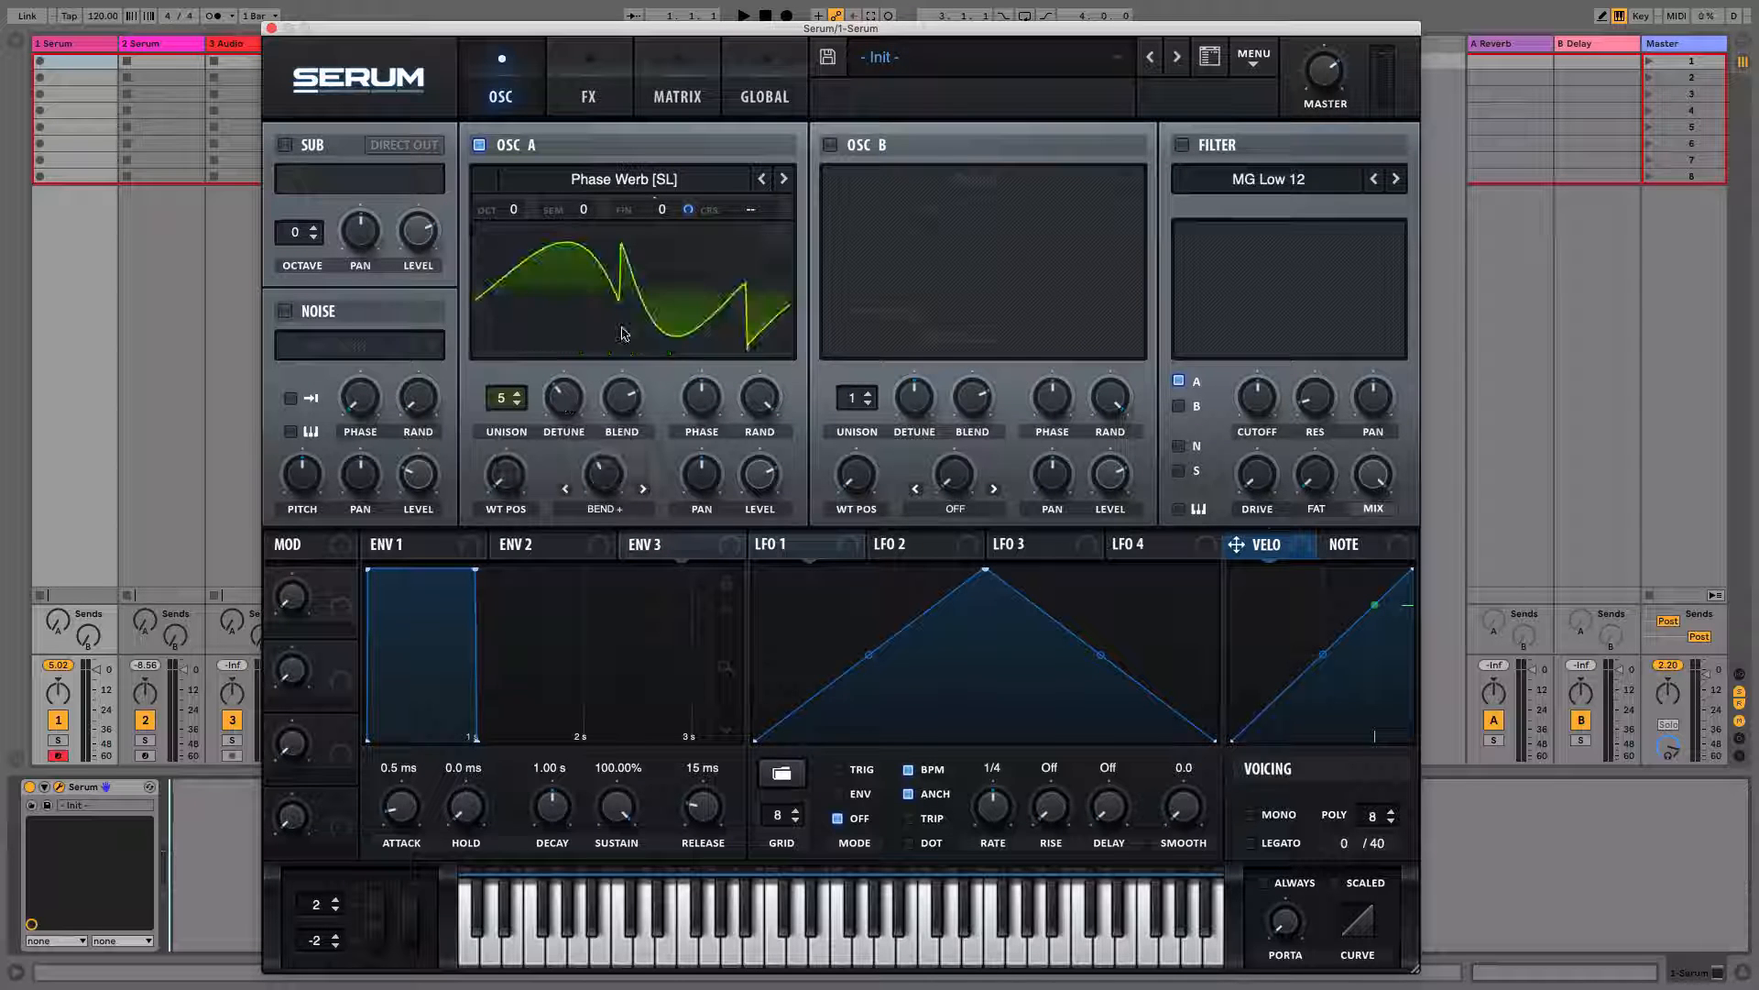
mouse_move(560, 404)
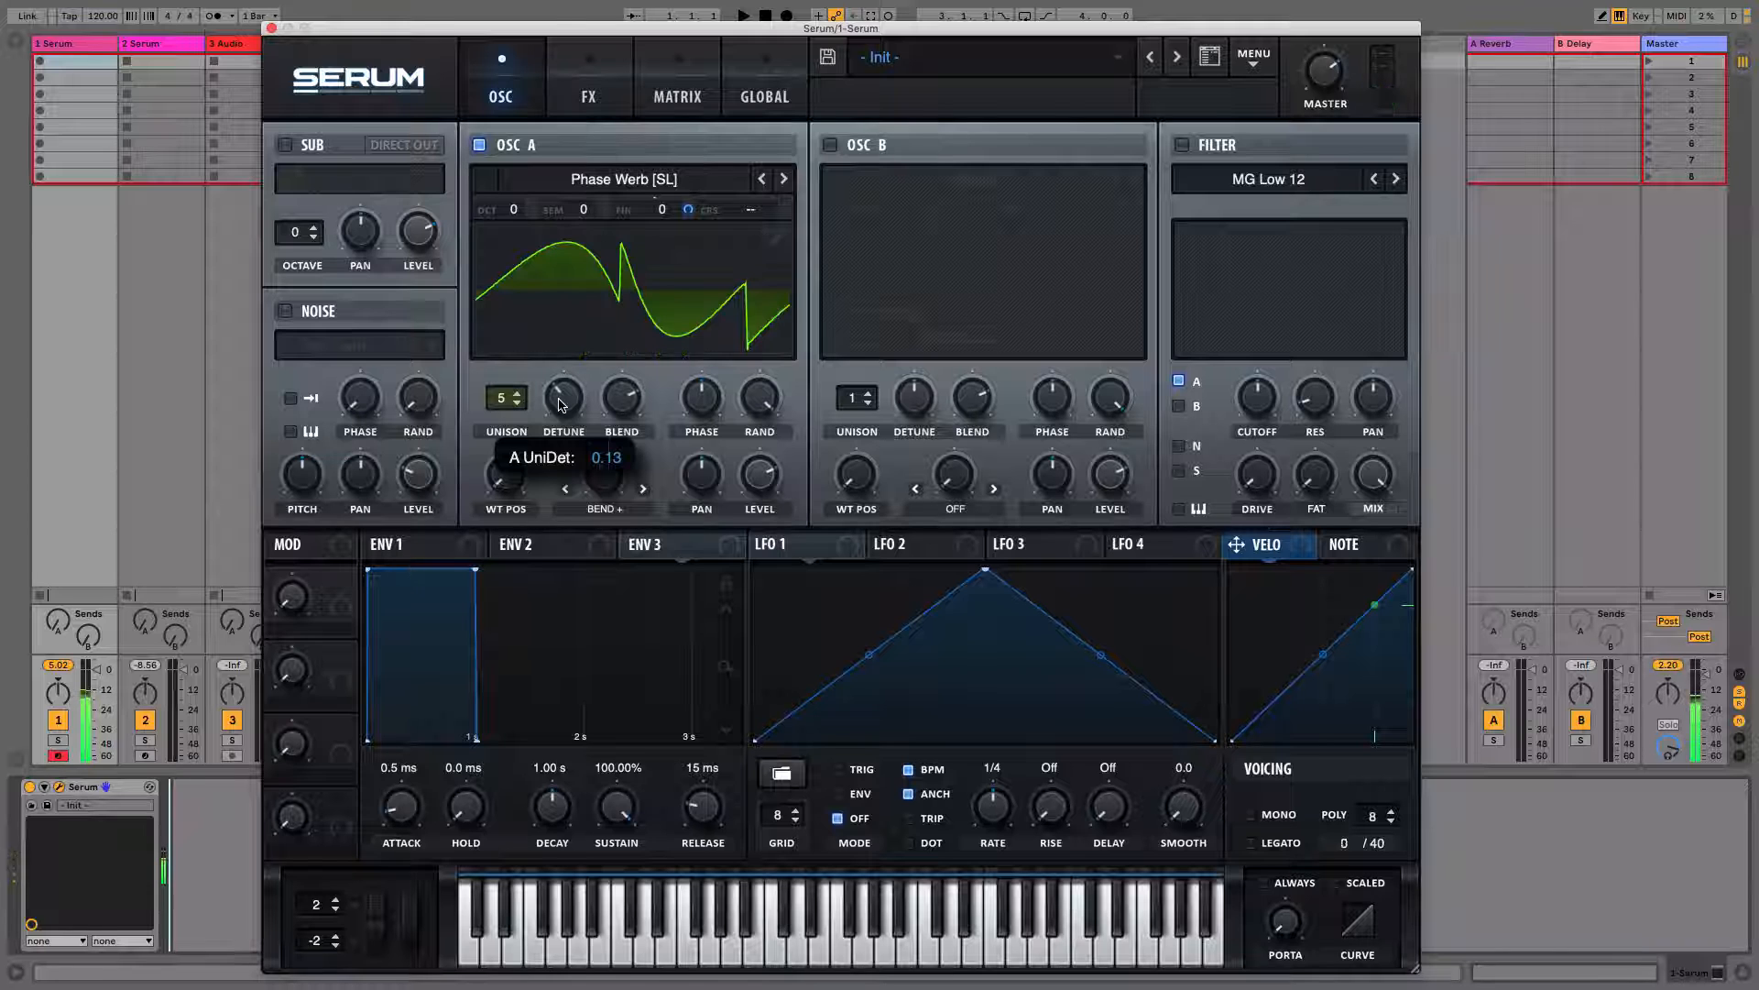
scroll(562, 404, "down", 1)
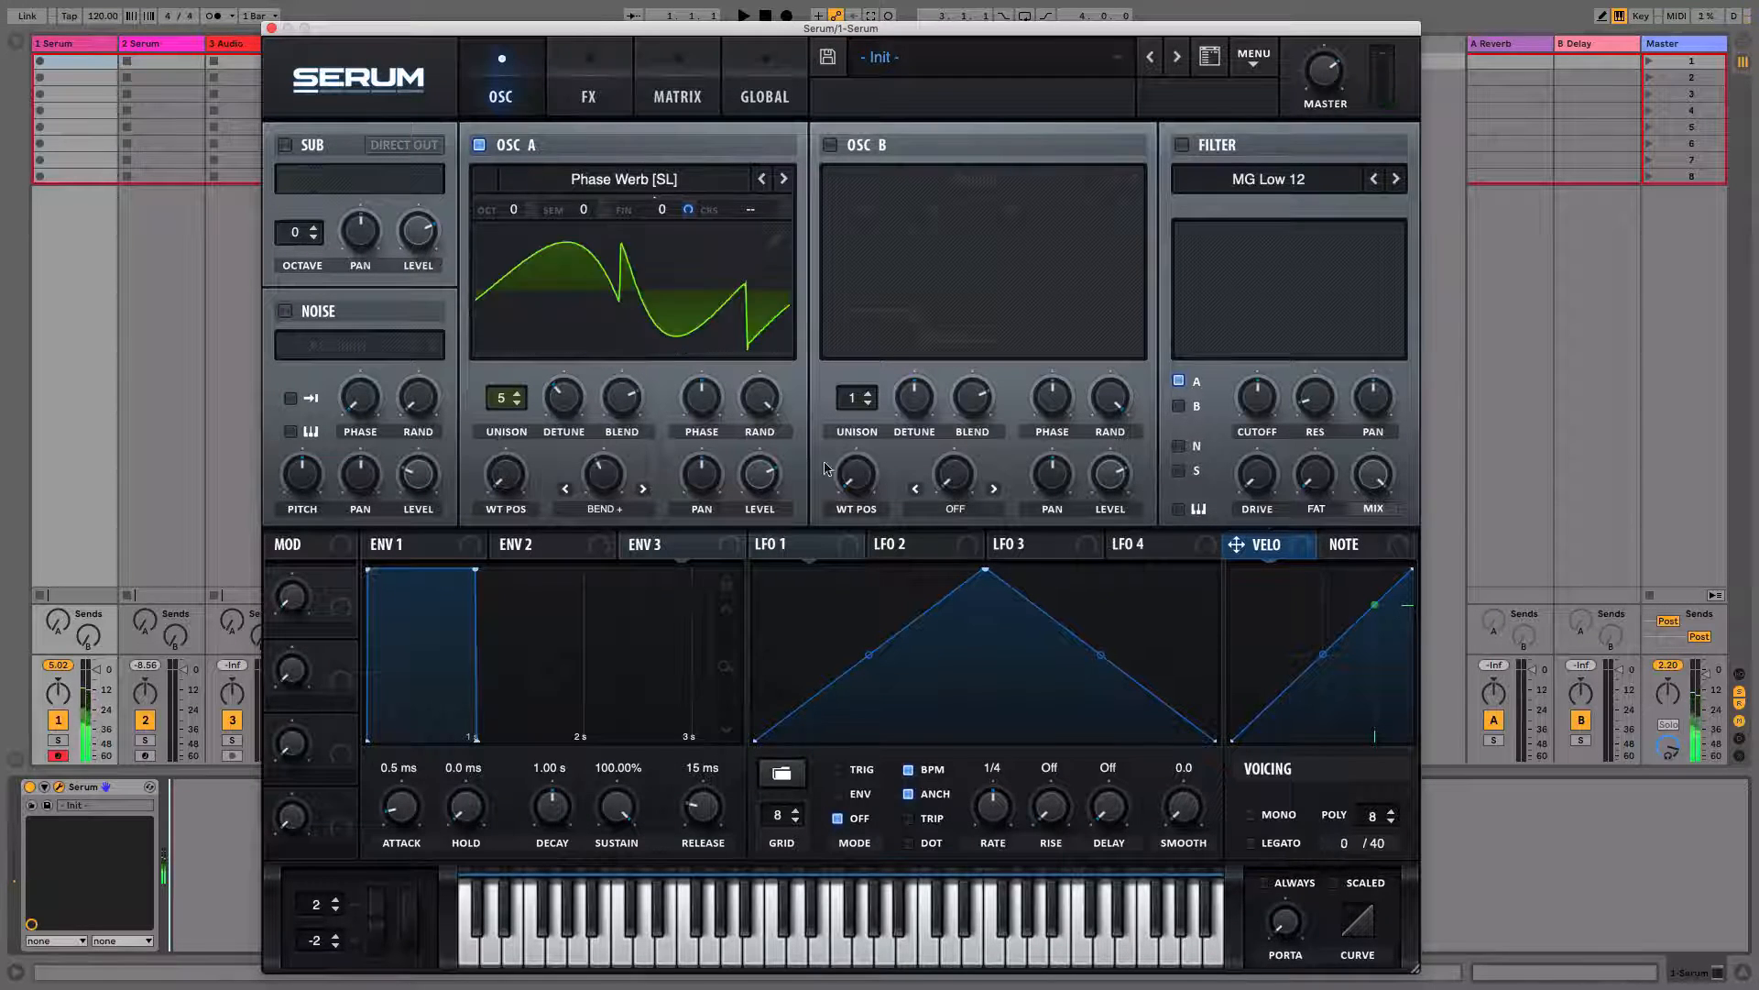
Set Oscillator A's global unison range to 21
left_click(767, 91)
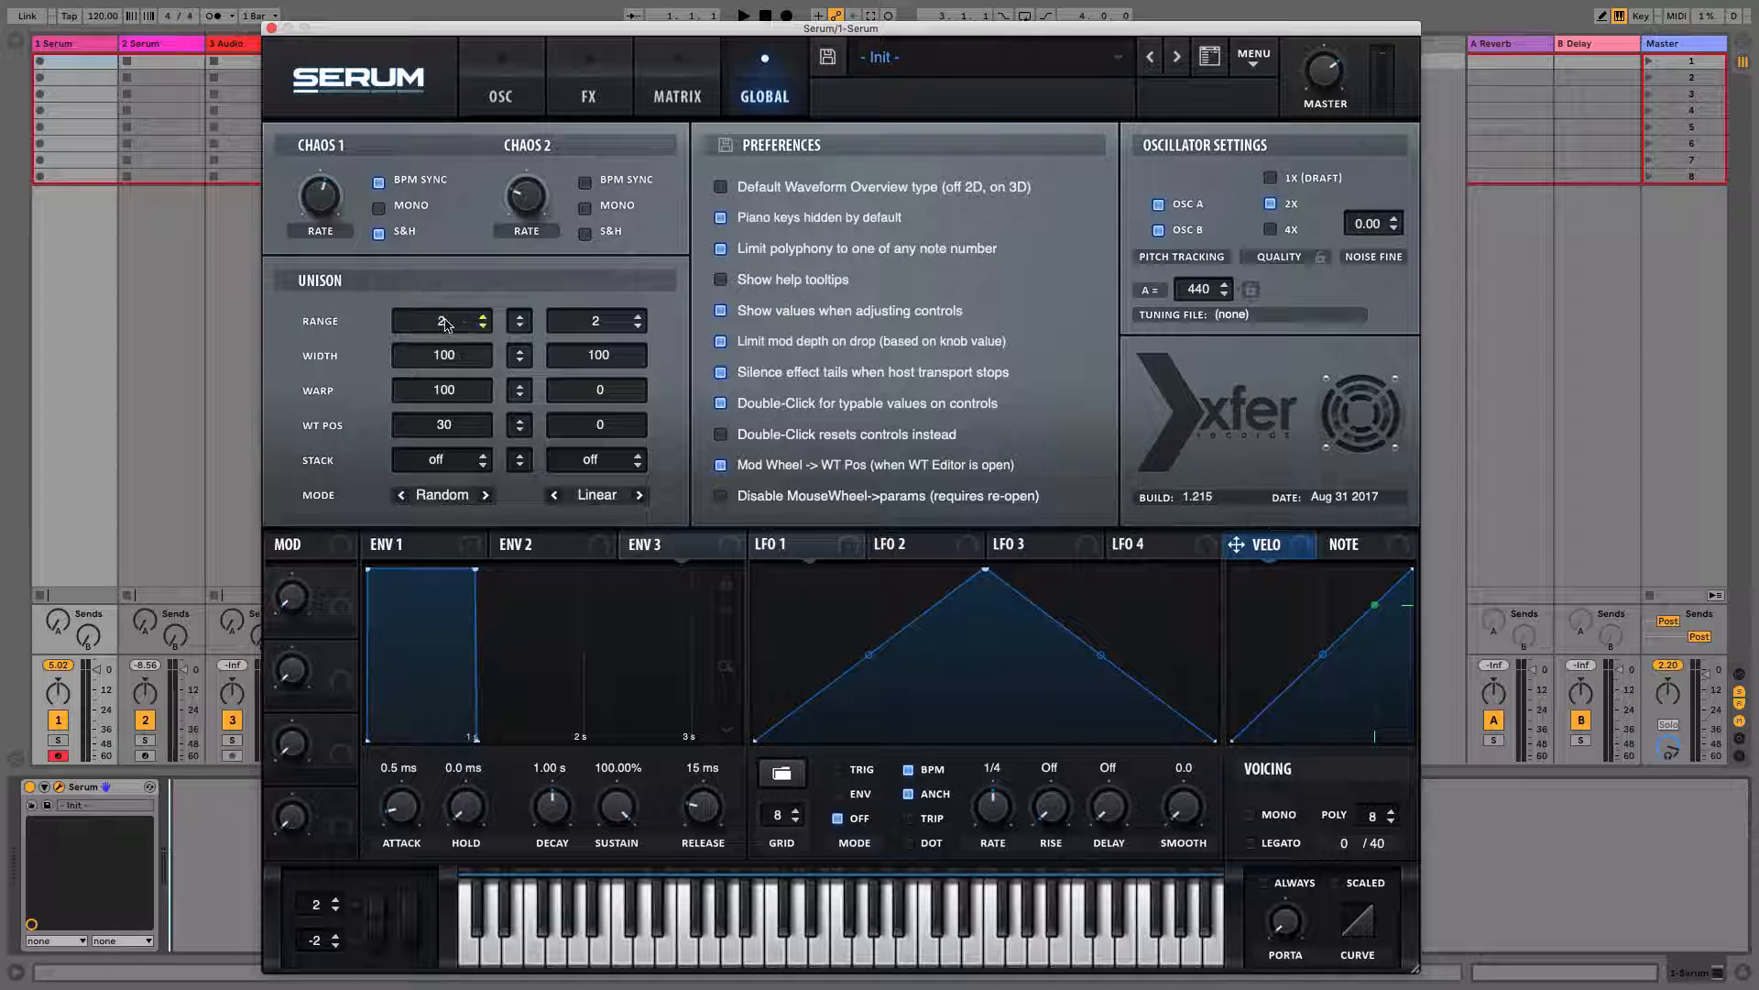
left_click_drag(444, 325, 446, 210)
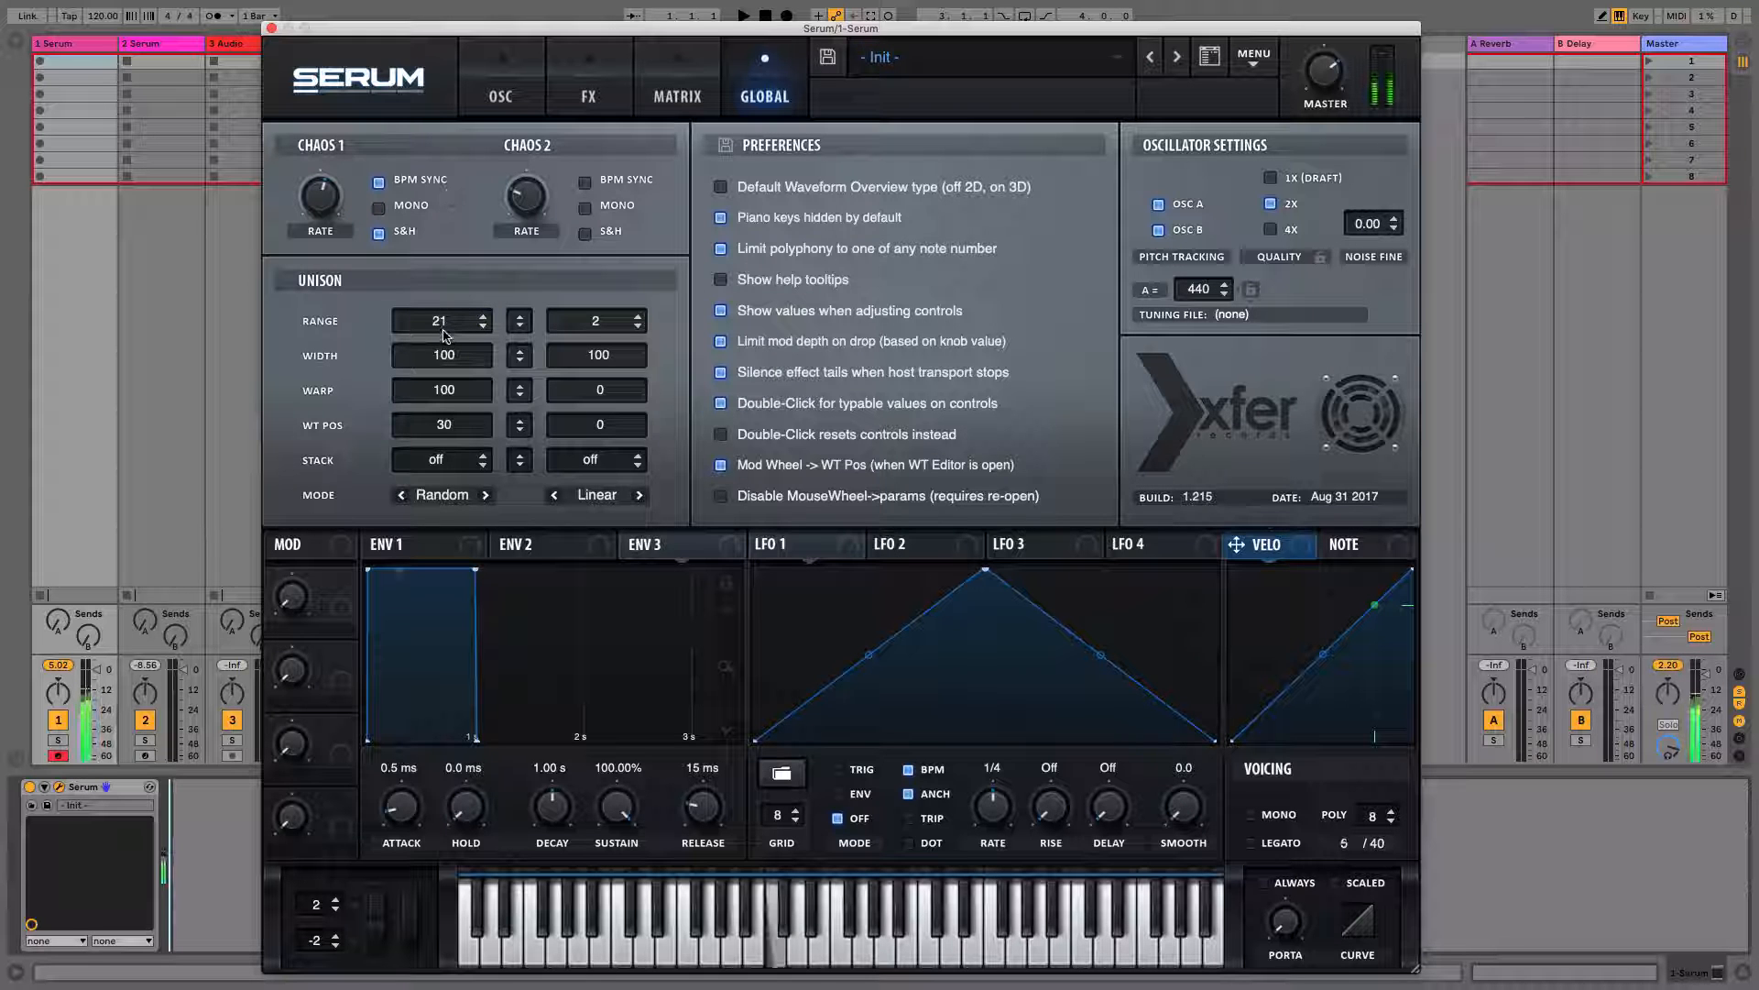
Raise Oscillator A's unison detune to 1.00 and play a test note
left_click(500, 91)
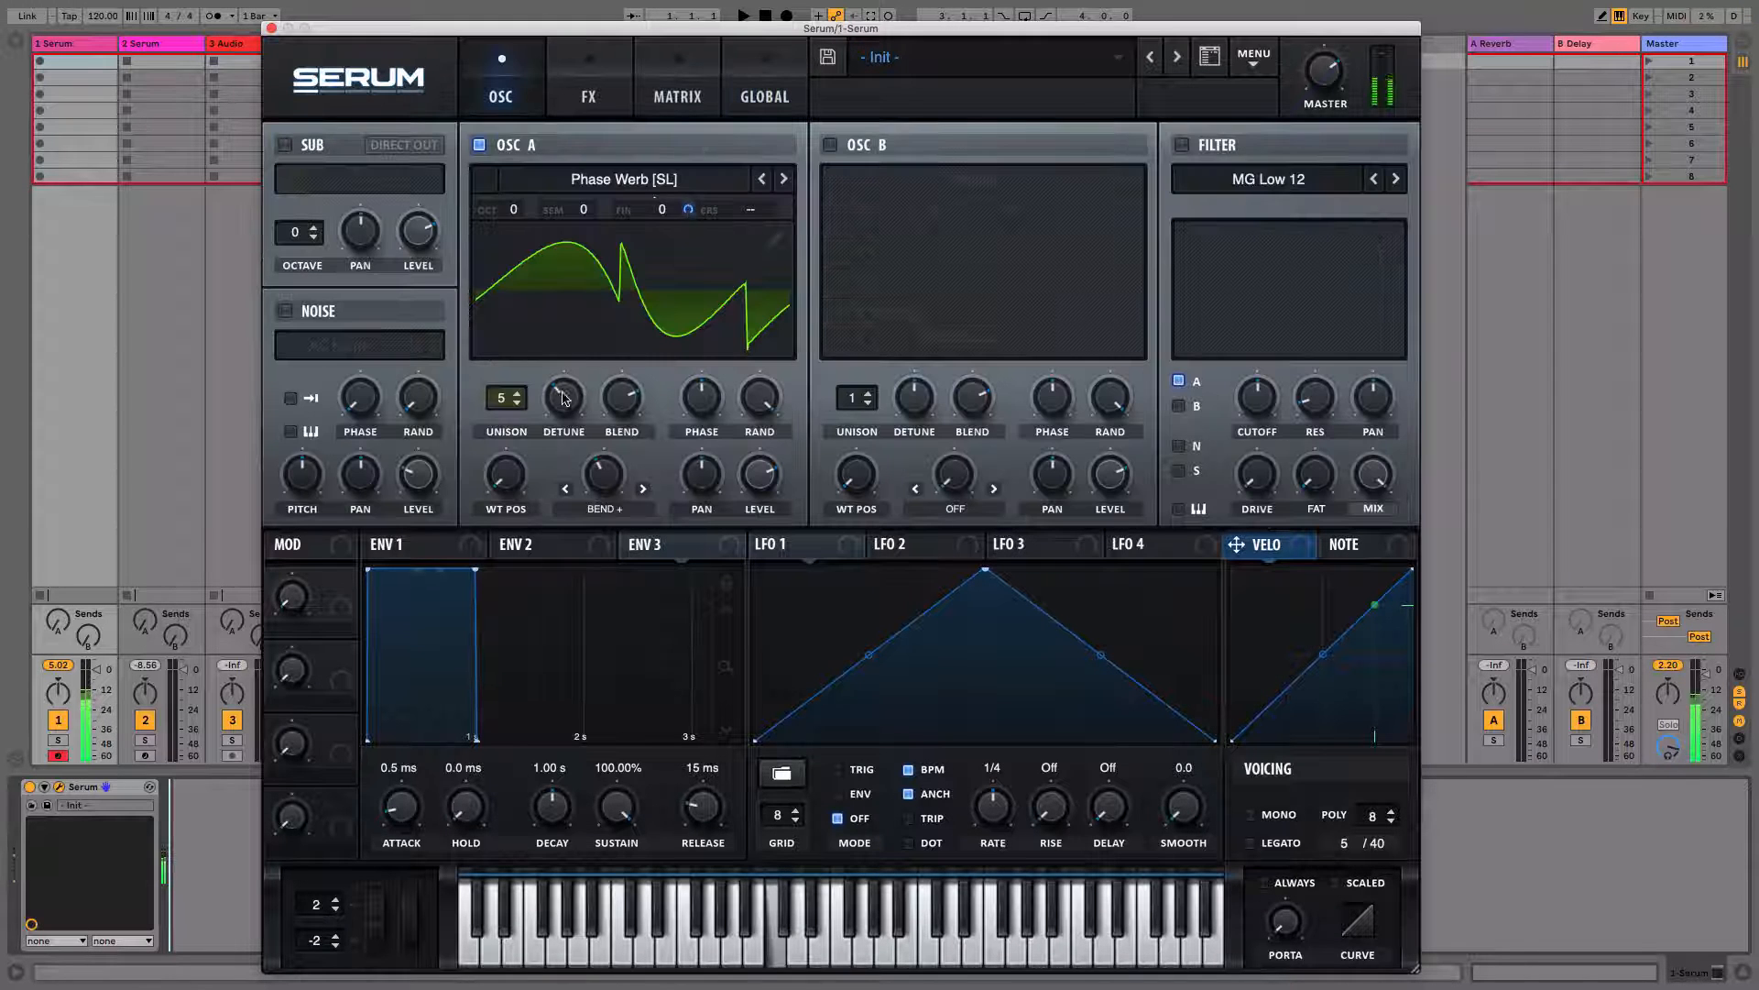
left_click_drag(564, 398, 561, 220)
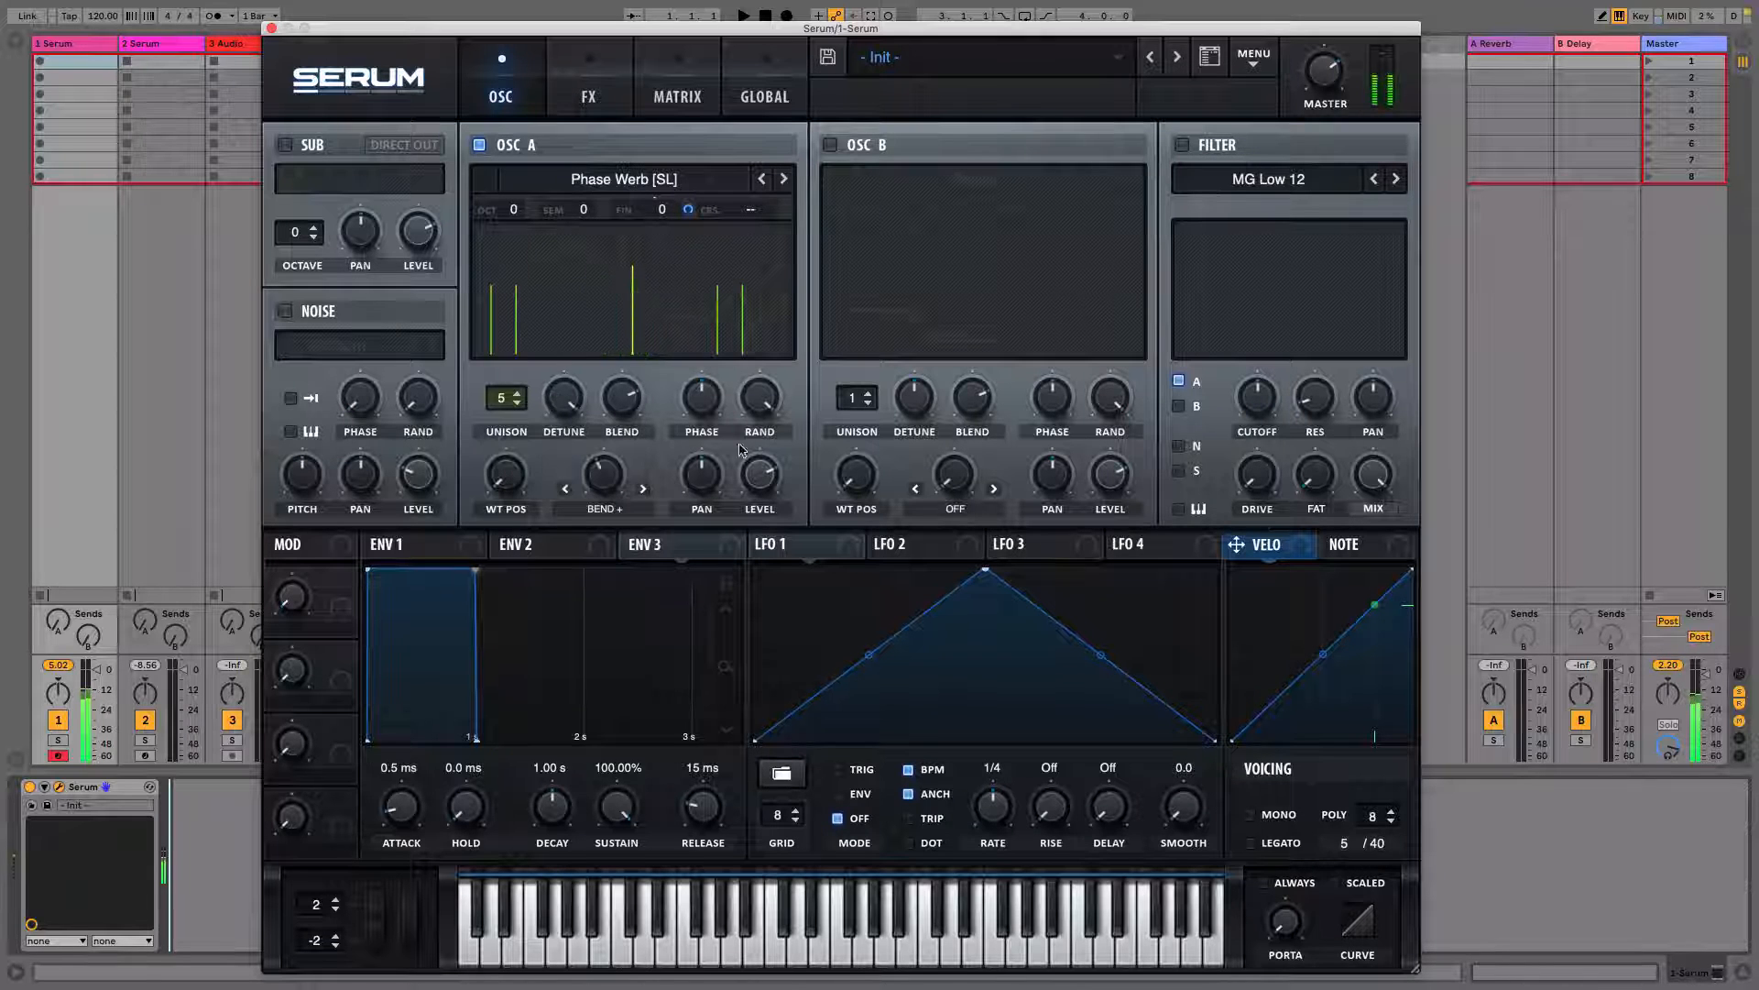
left_click(579, 419)
left_click(765, 92)
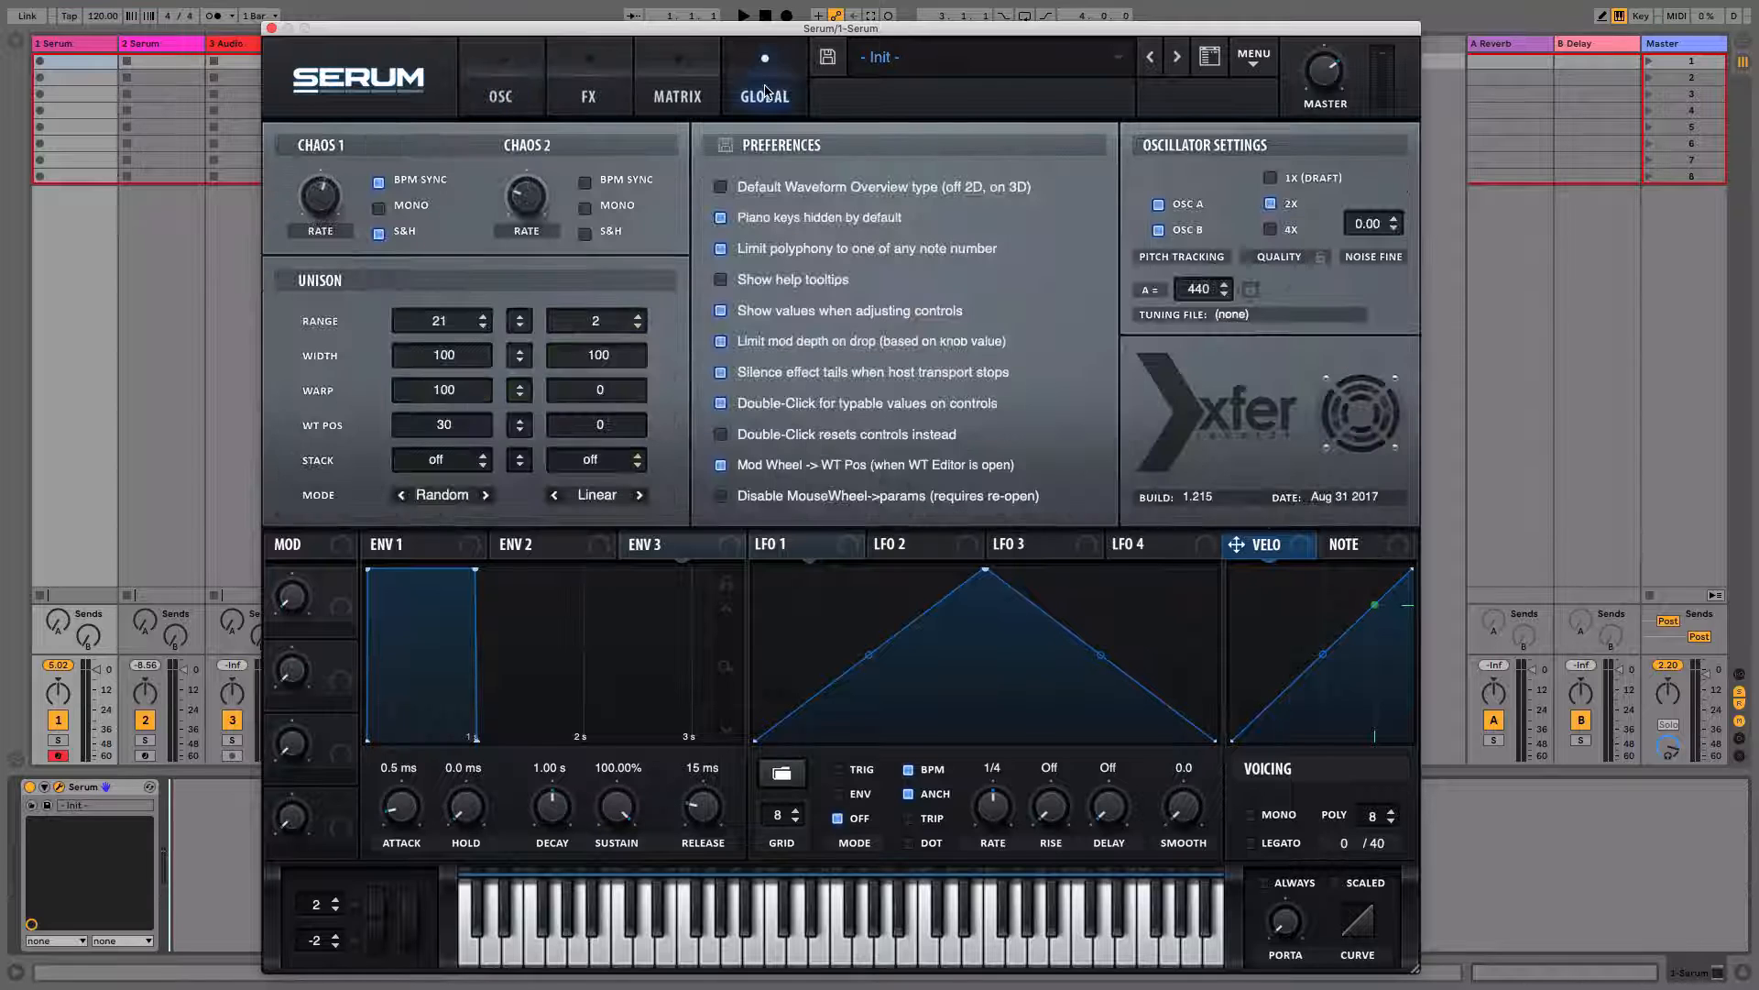
left_click(505, 95)
left_click(570, 399)
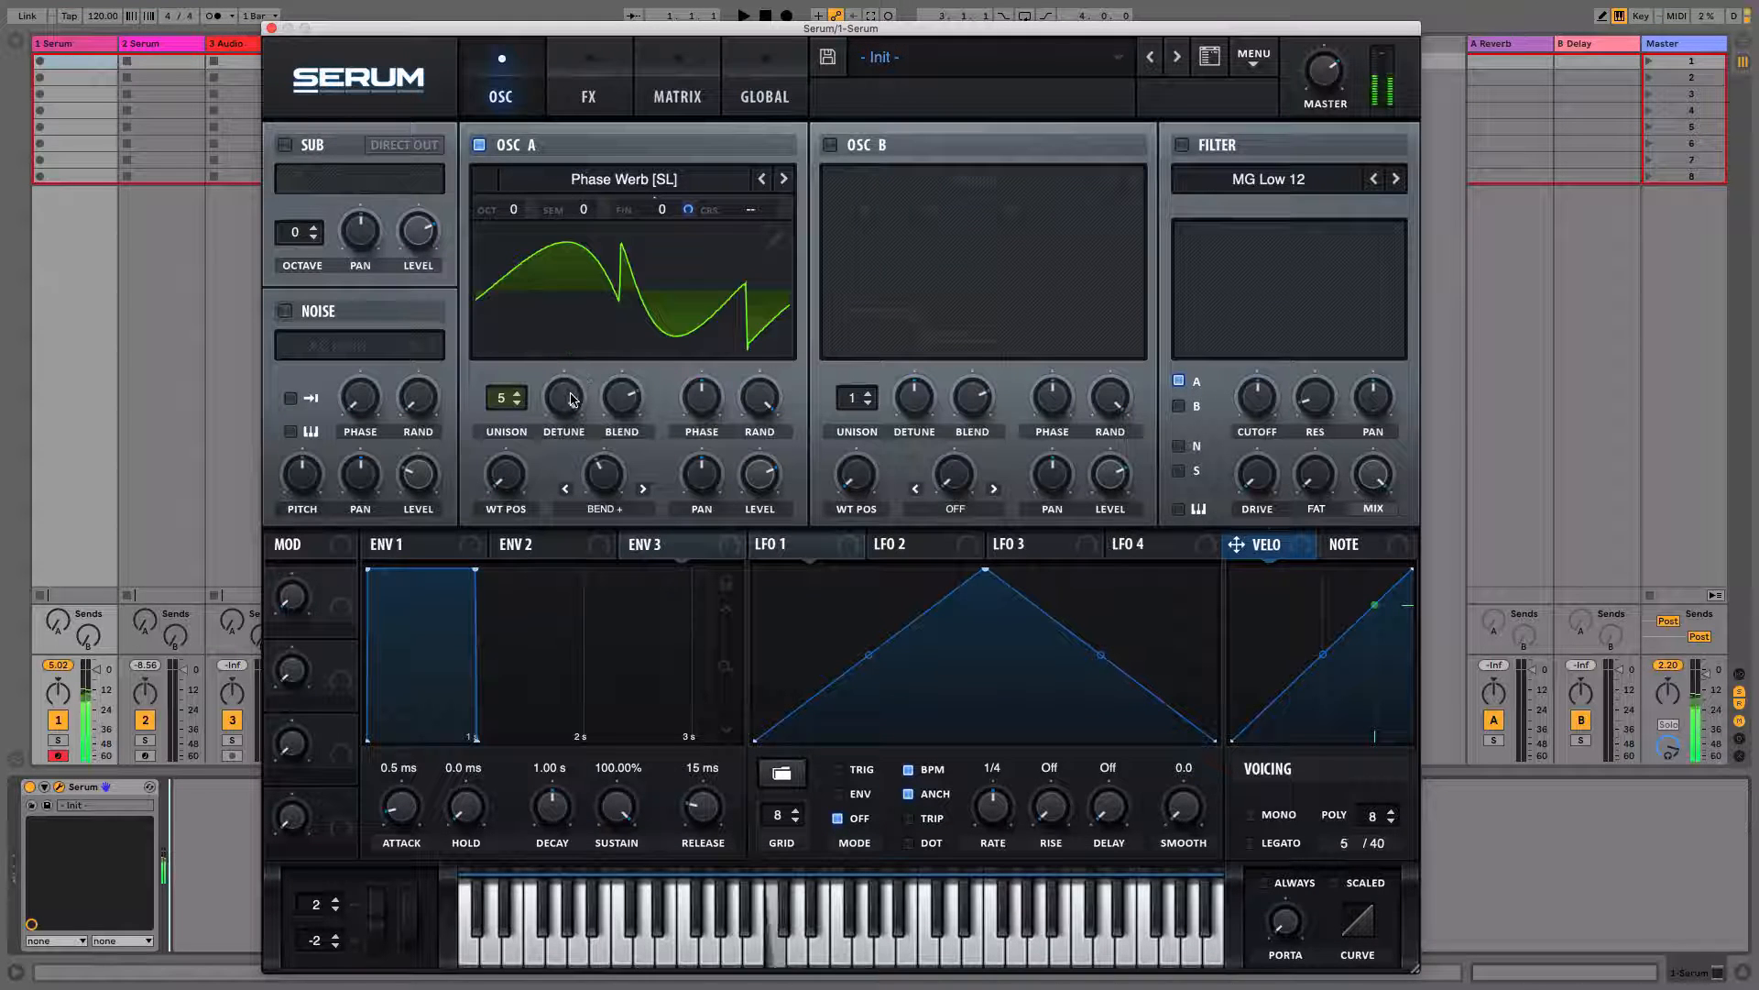
left_click(570, 398)
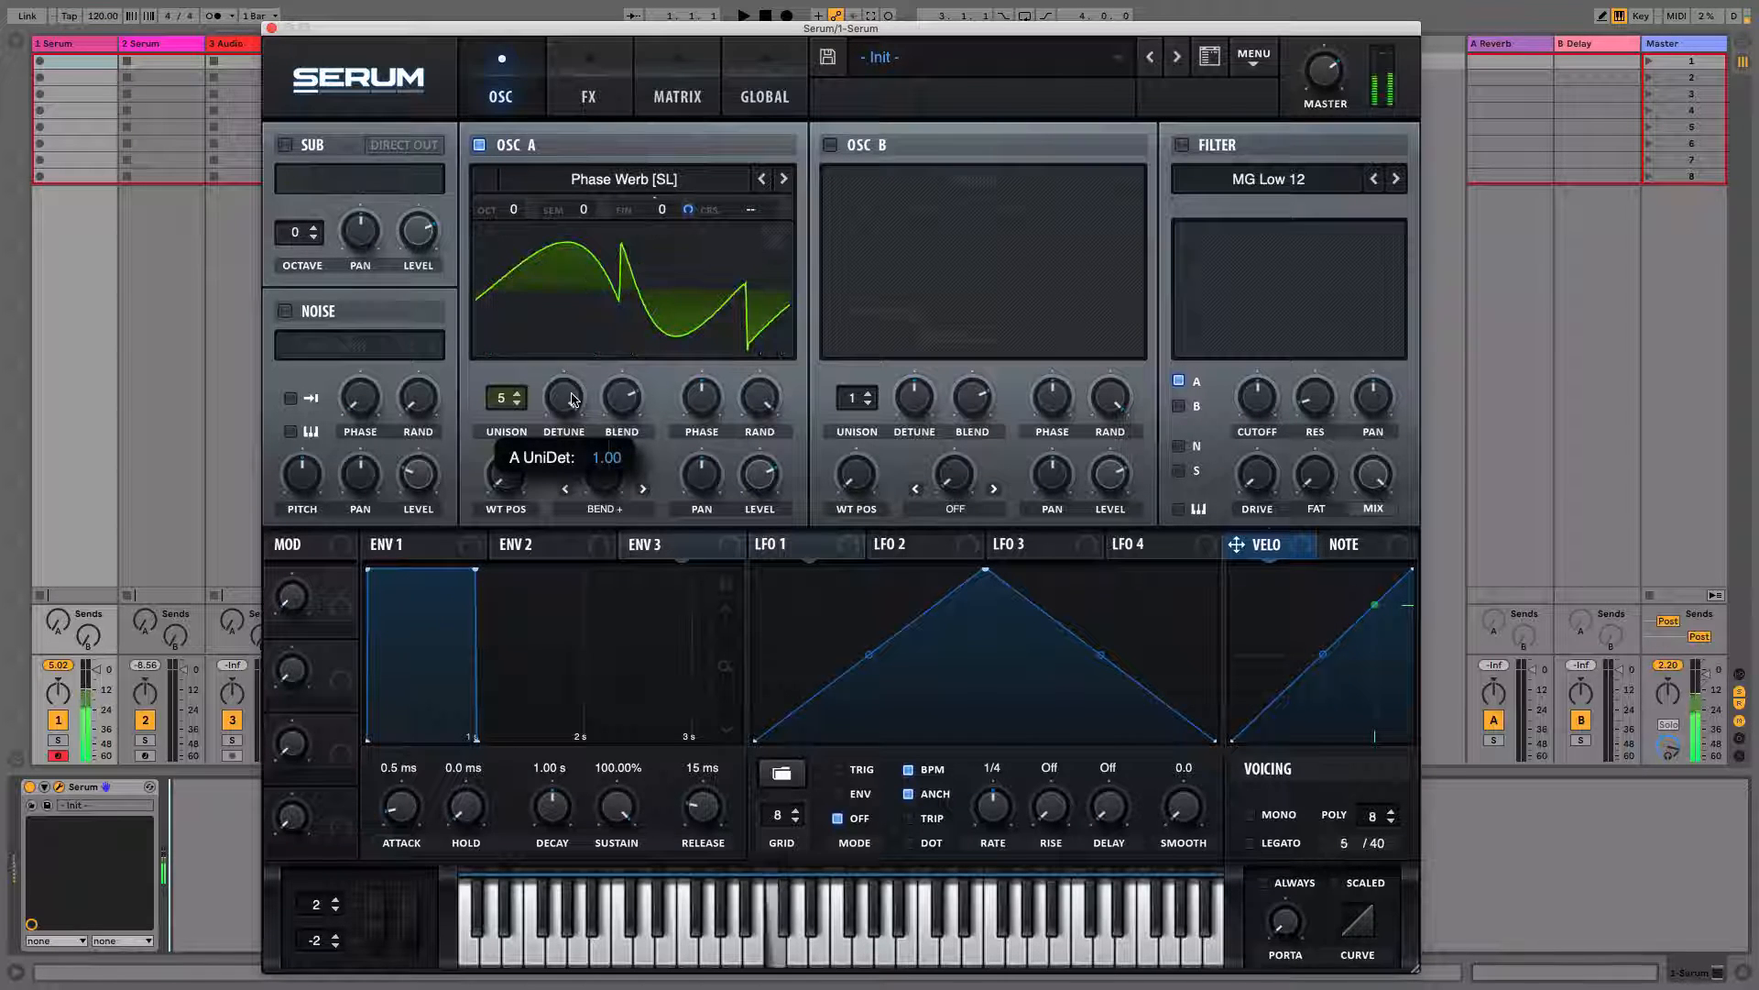
key("a")
key("a")
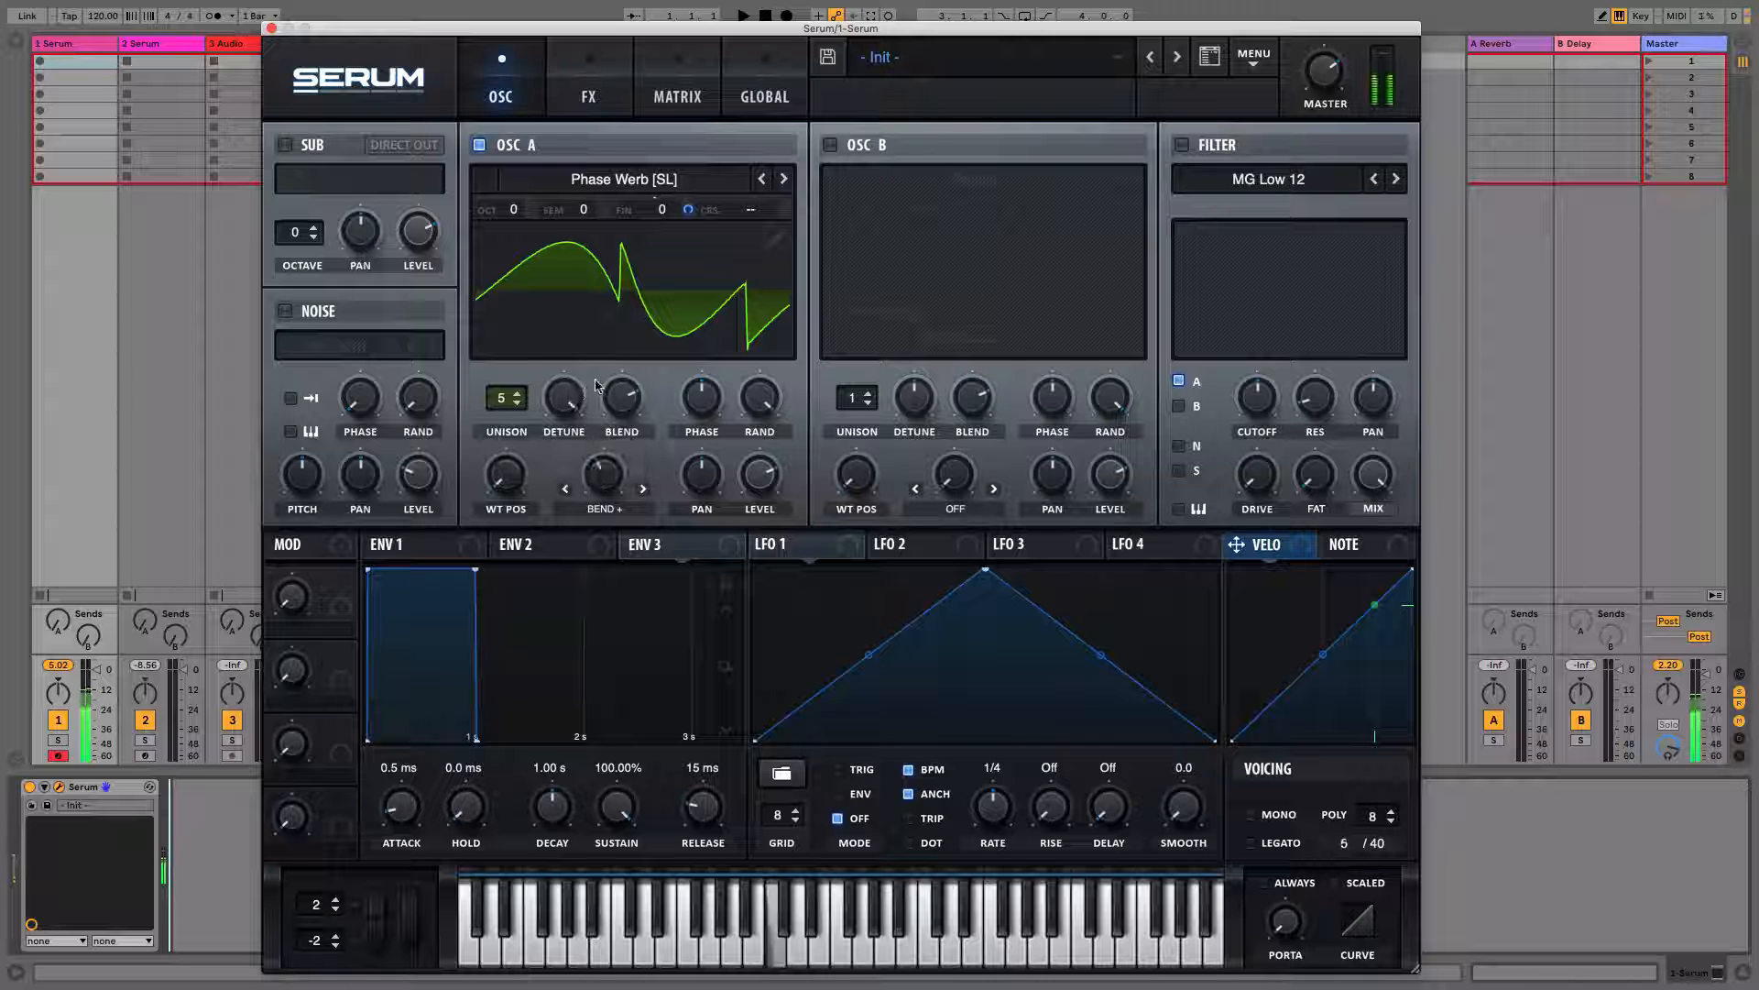
Disable the 'Piano keys hidden by default' preference
left_click(775, 110)
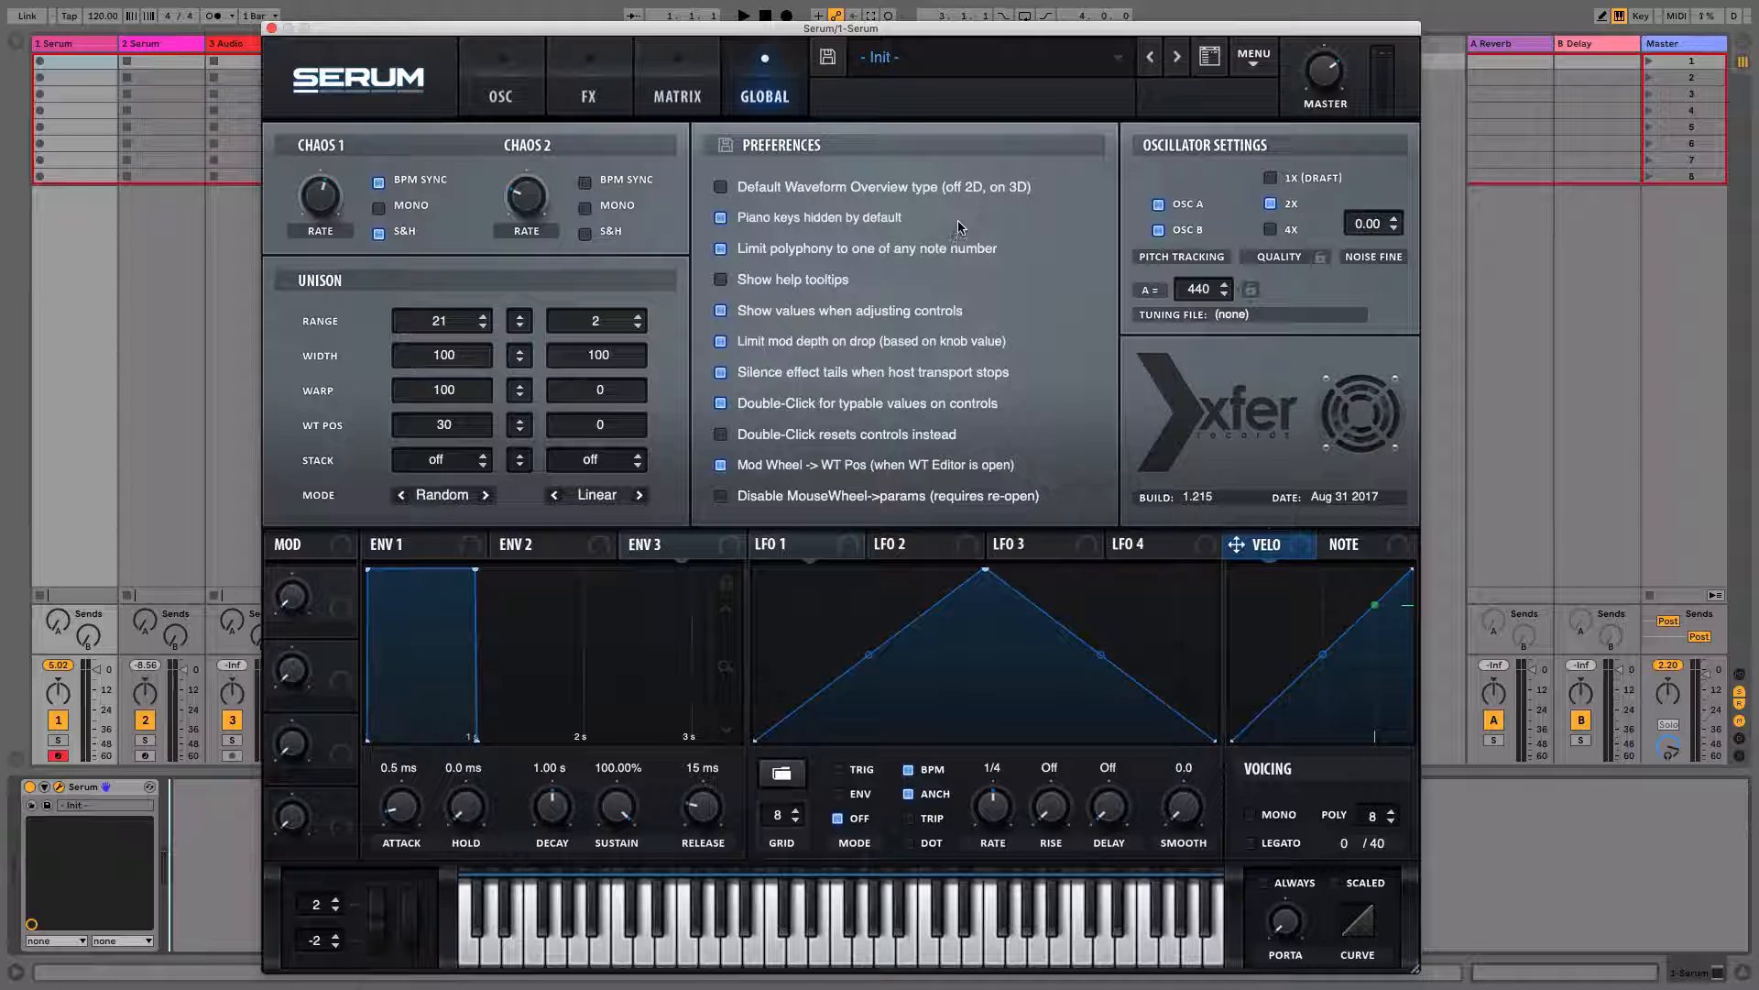
left_click(721, 219)
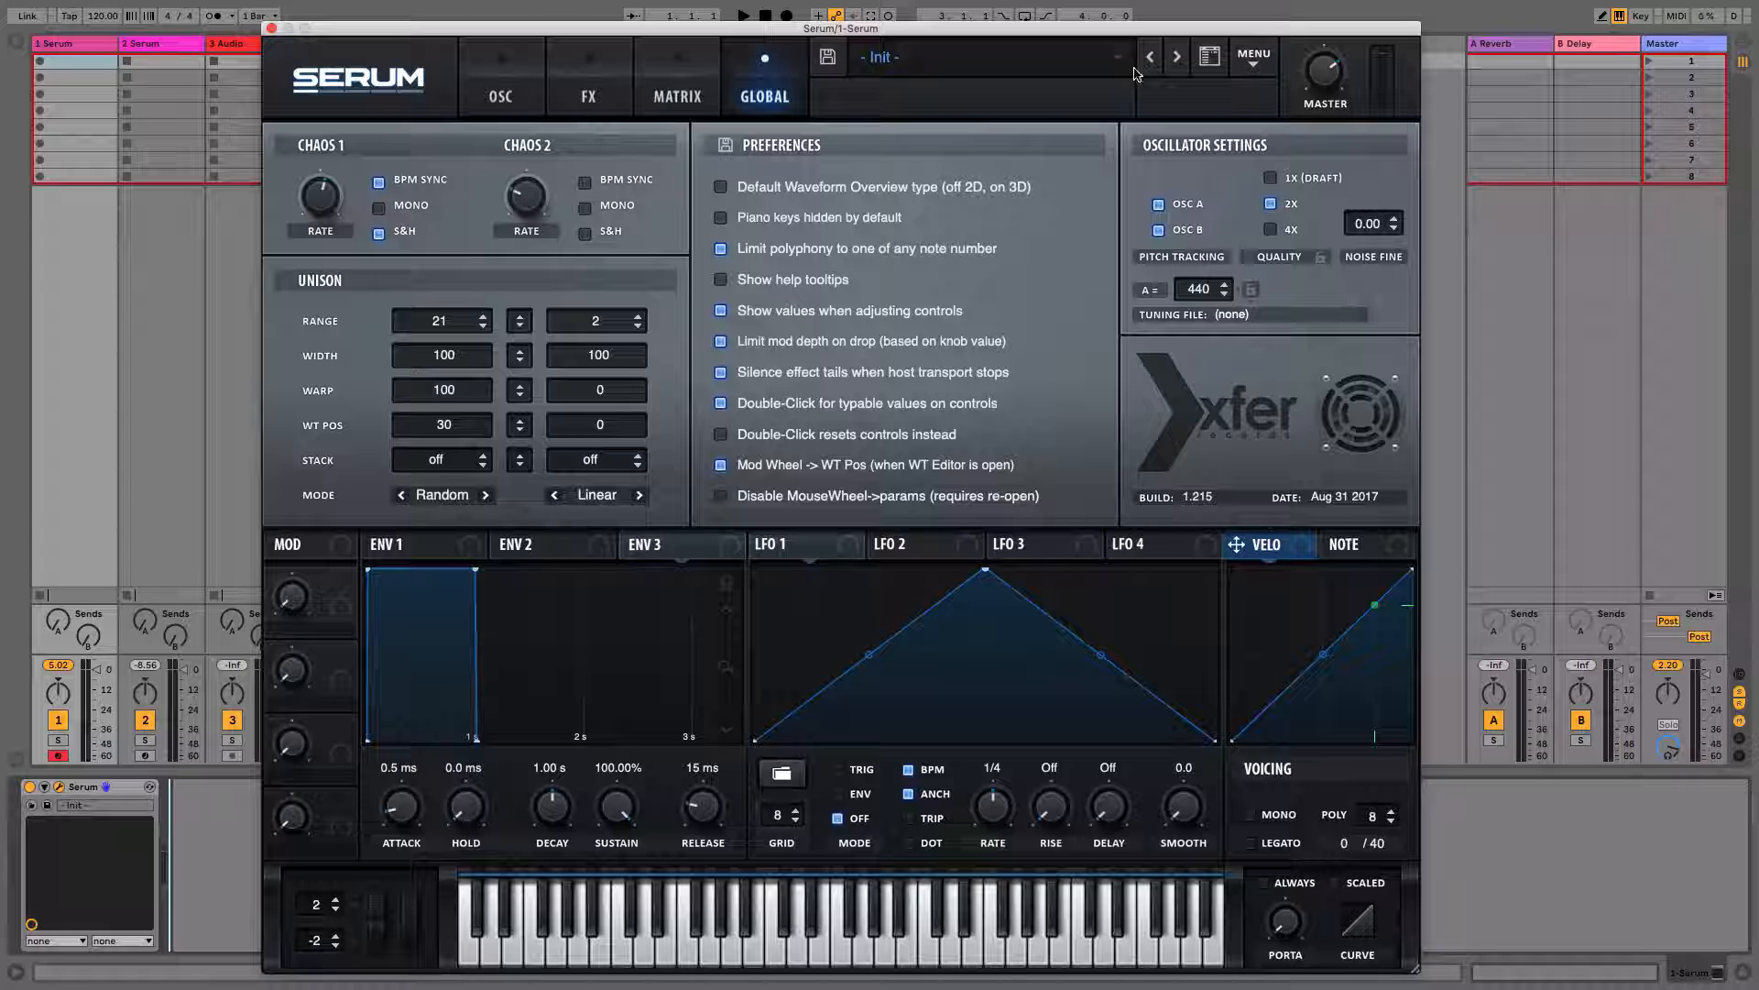
Hide the piano keyboard and show it again
left_click(1256, 63)
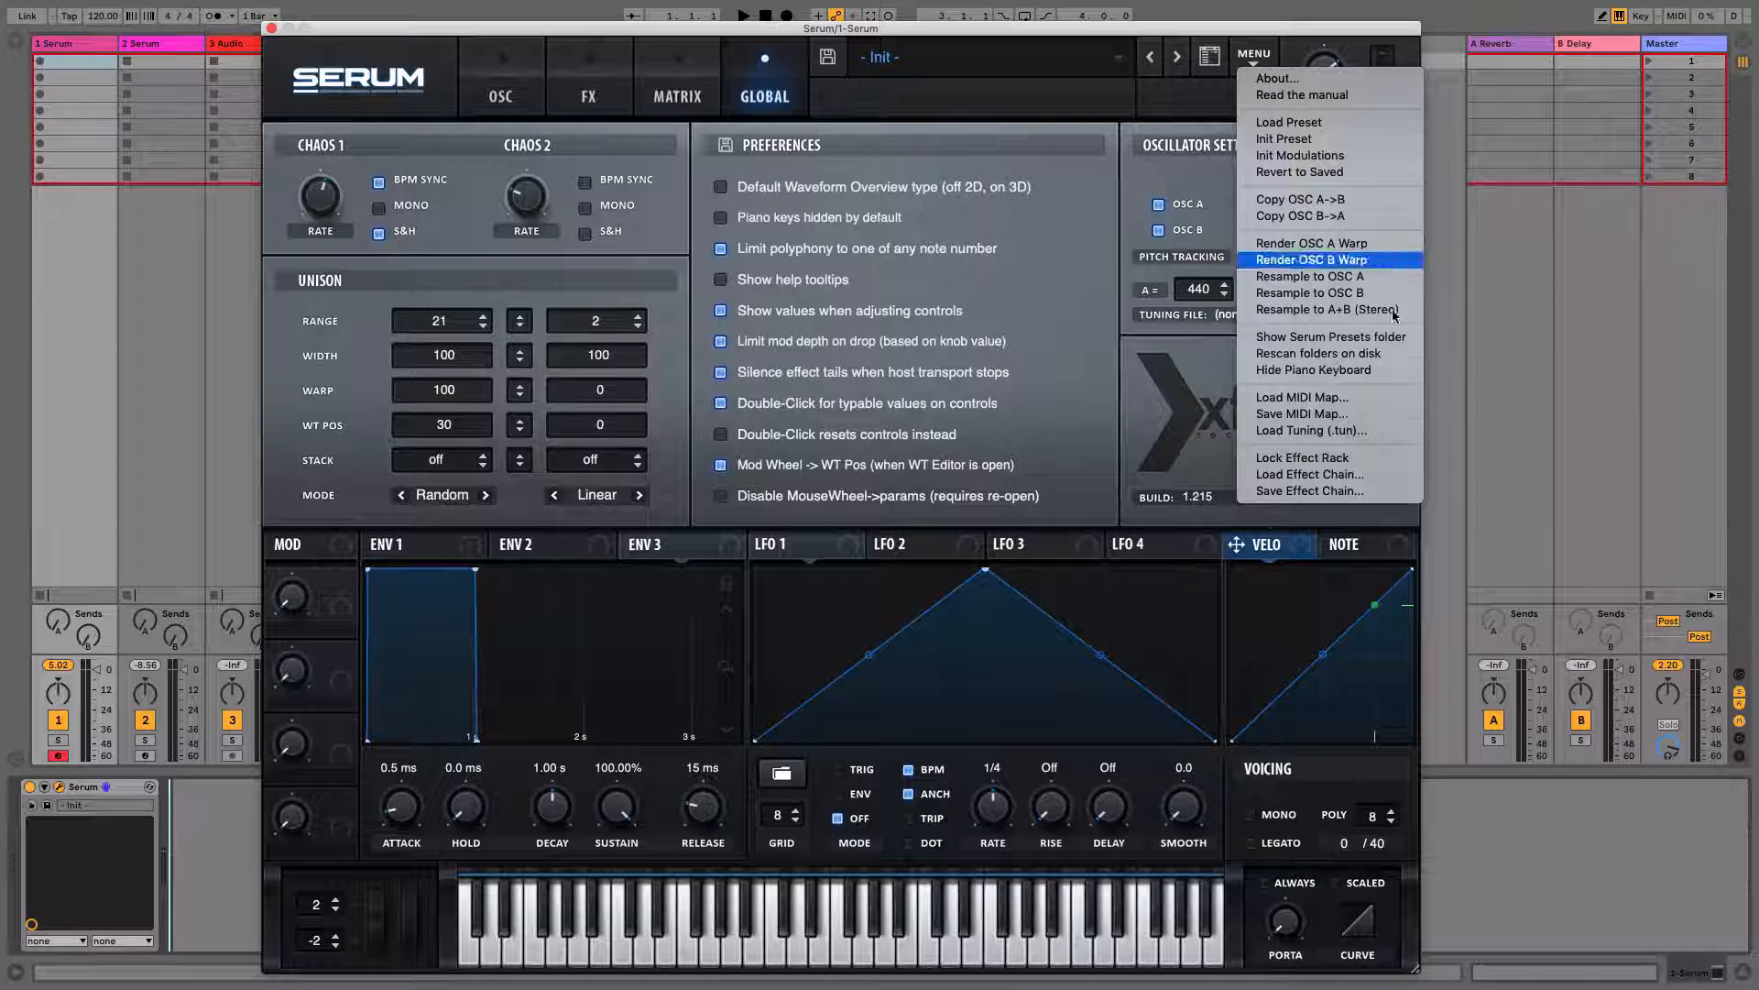
left_click(1284, 370)
left_click(1256, 63)
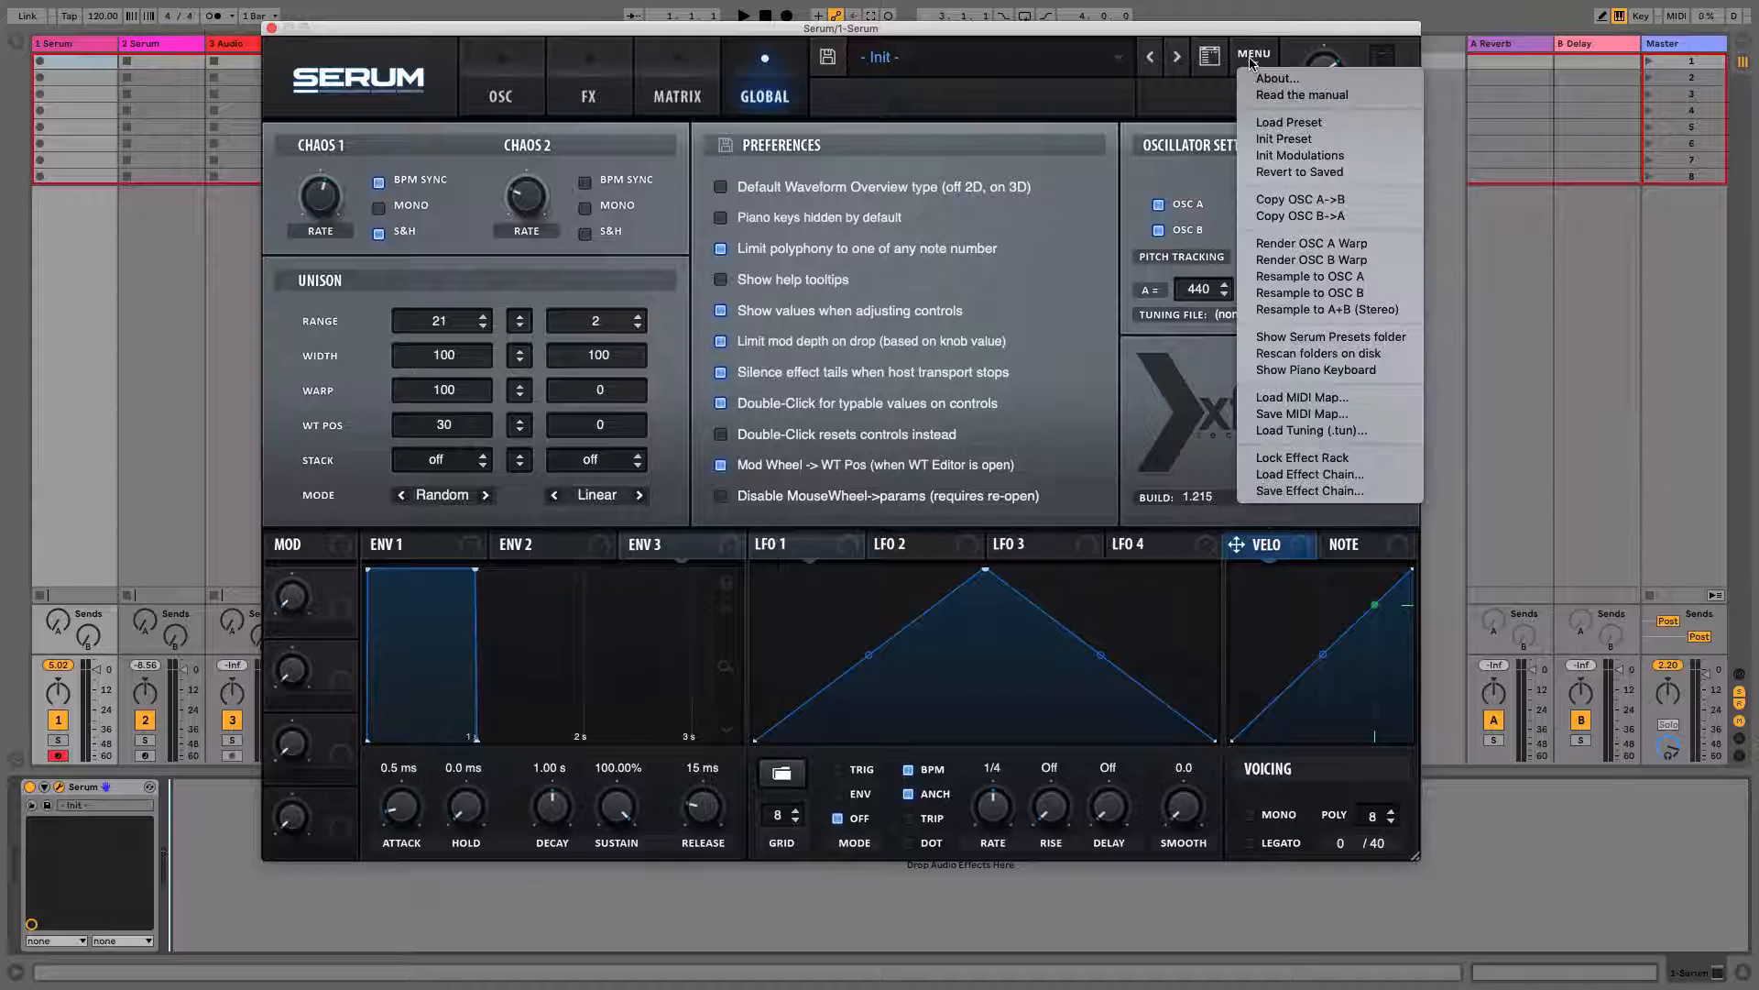
left_click(1284, 370)
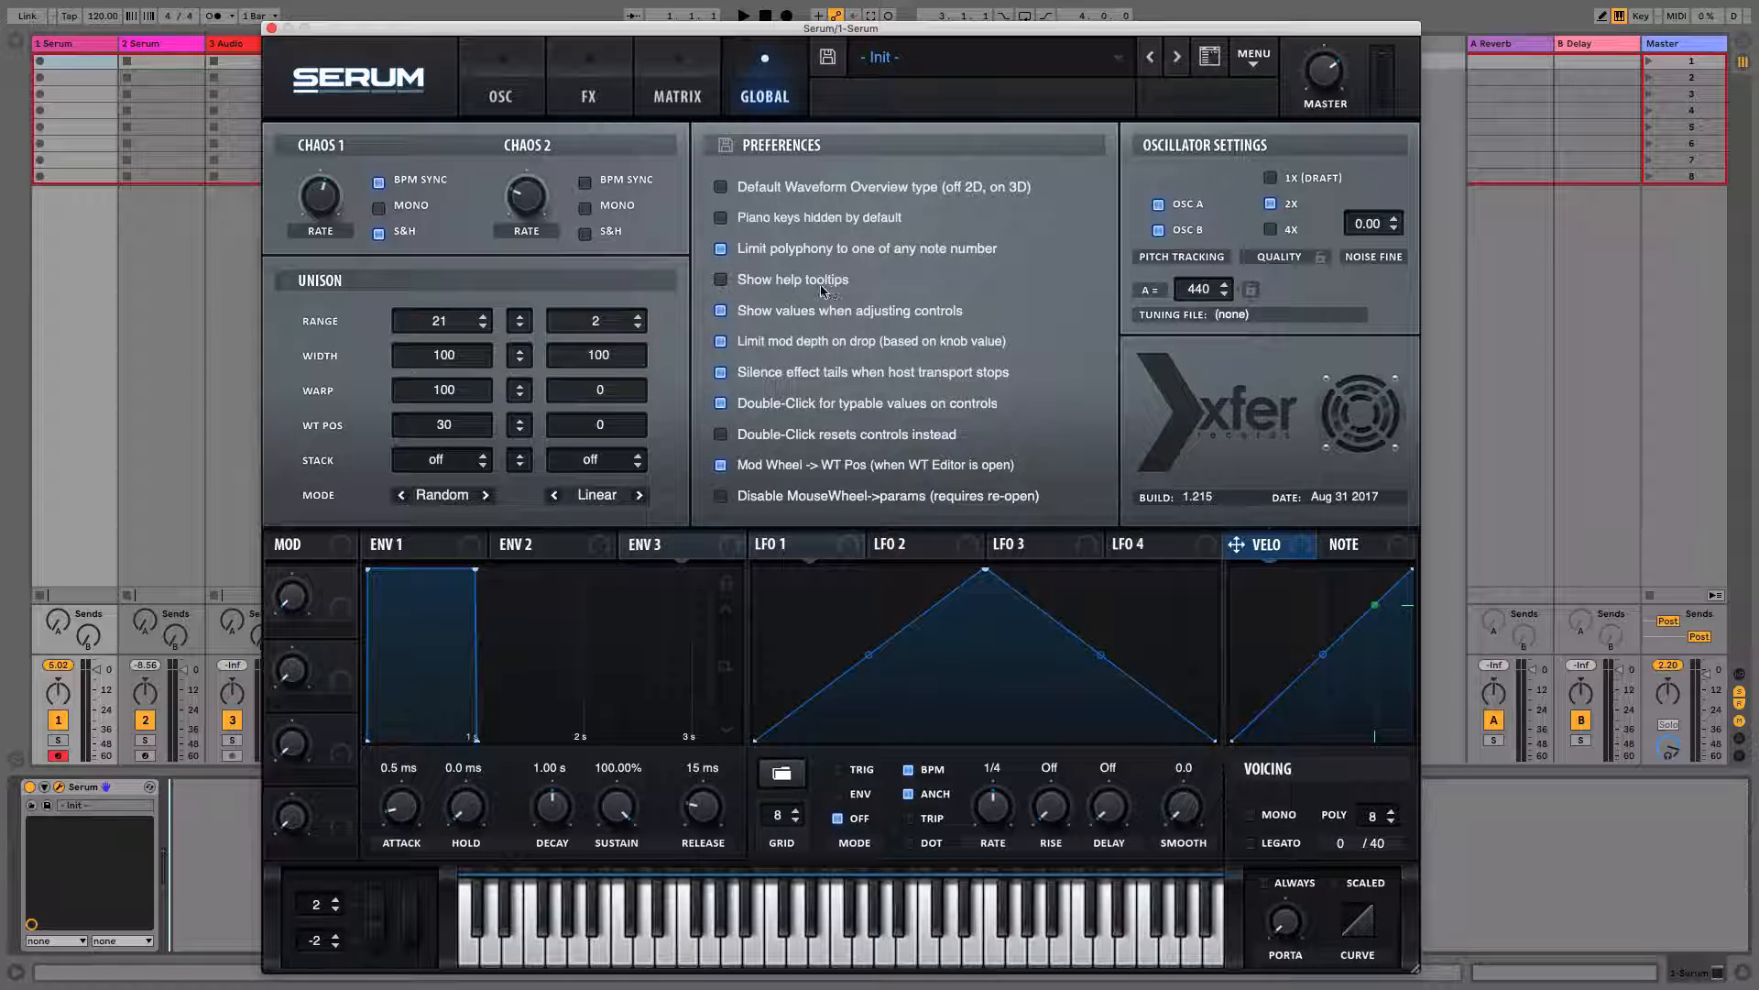
Turn on the 'Show help tooltips' preference and turn it off again
left_click(722, 281)
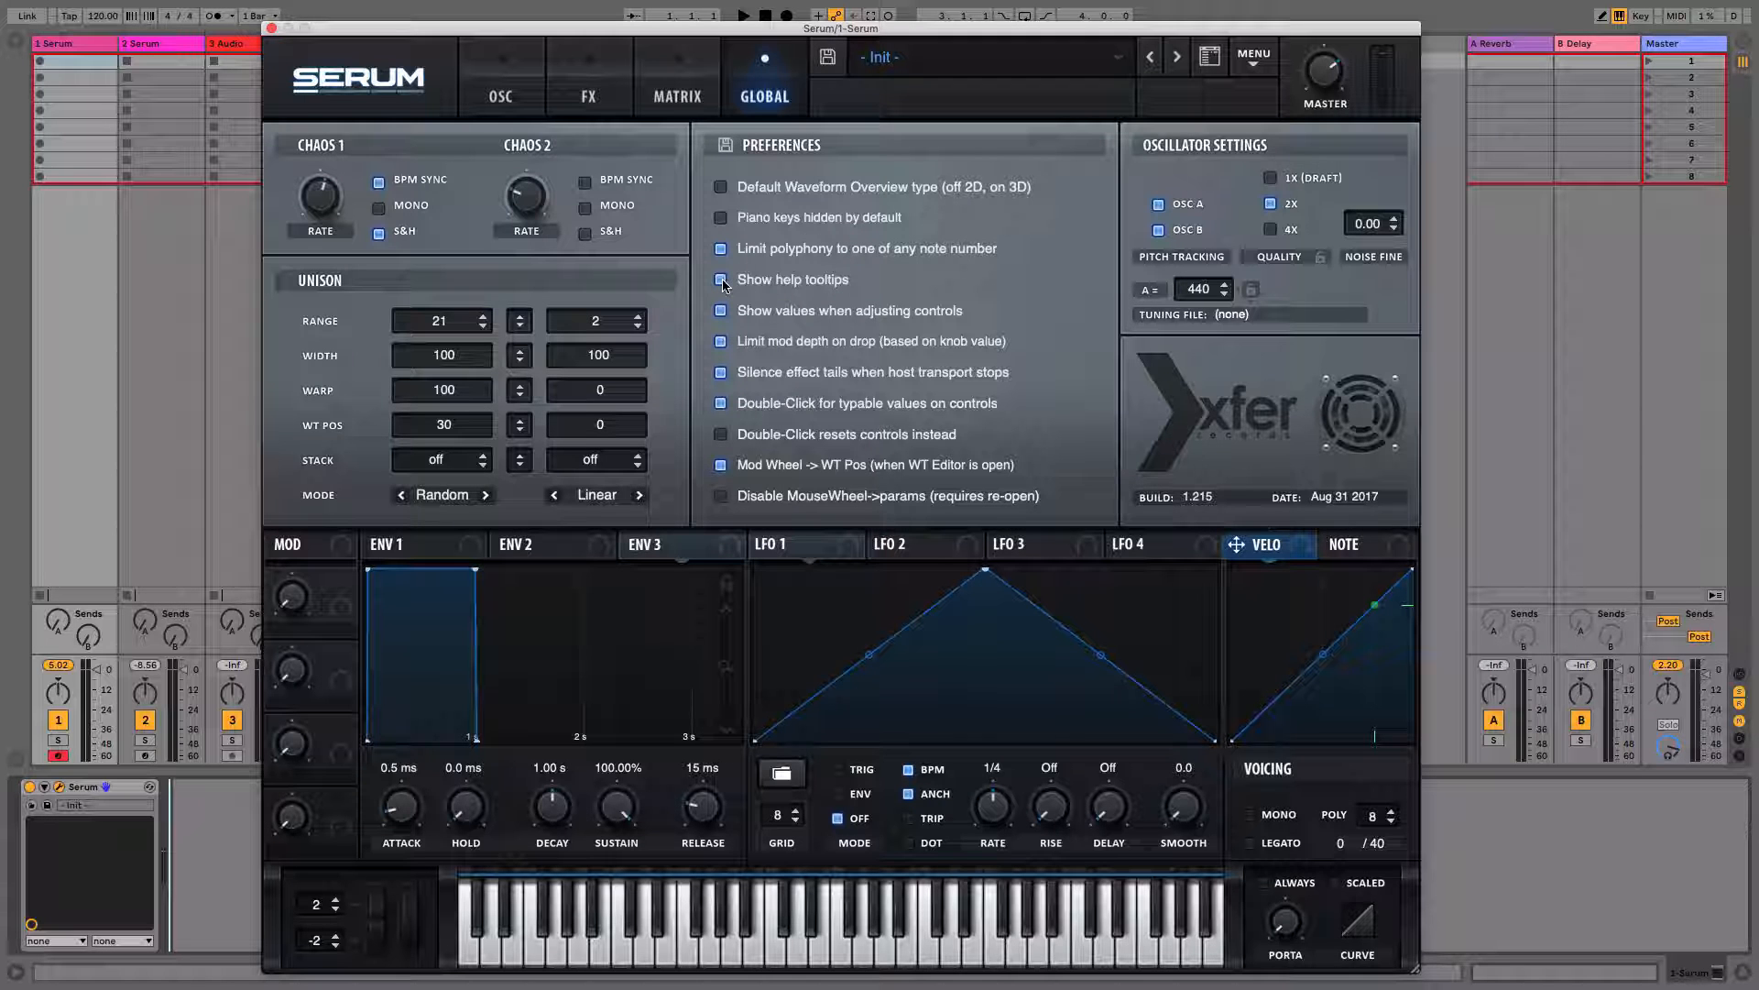
mouse_move(535, 202)
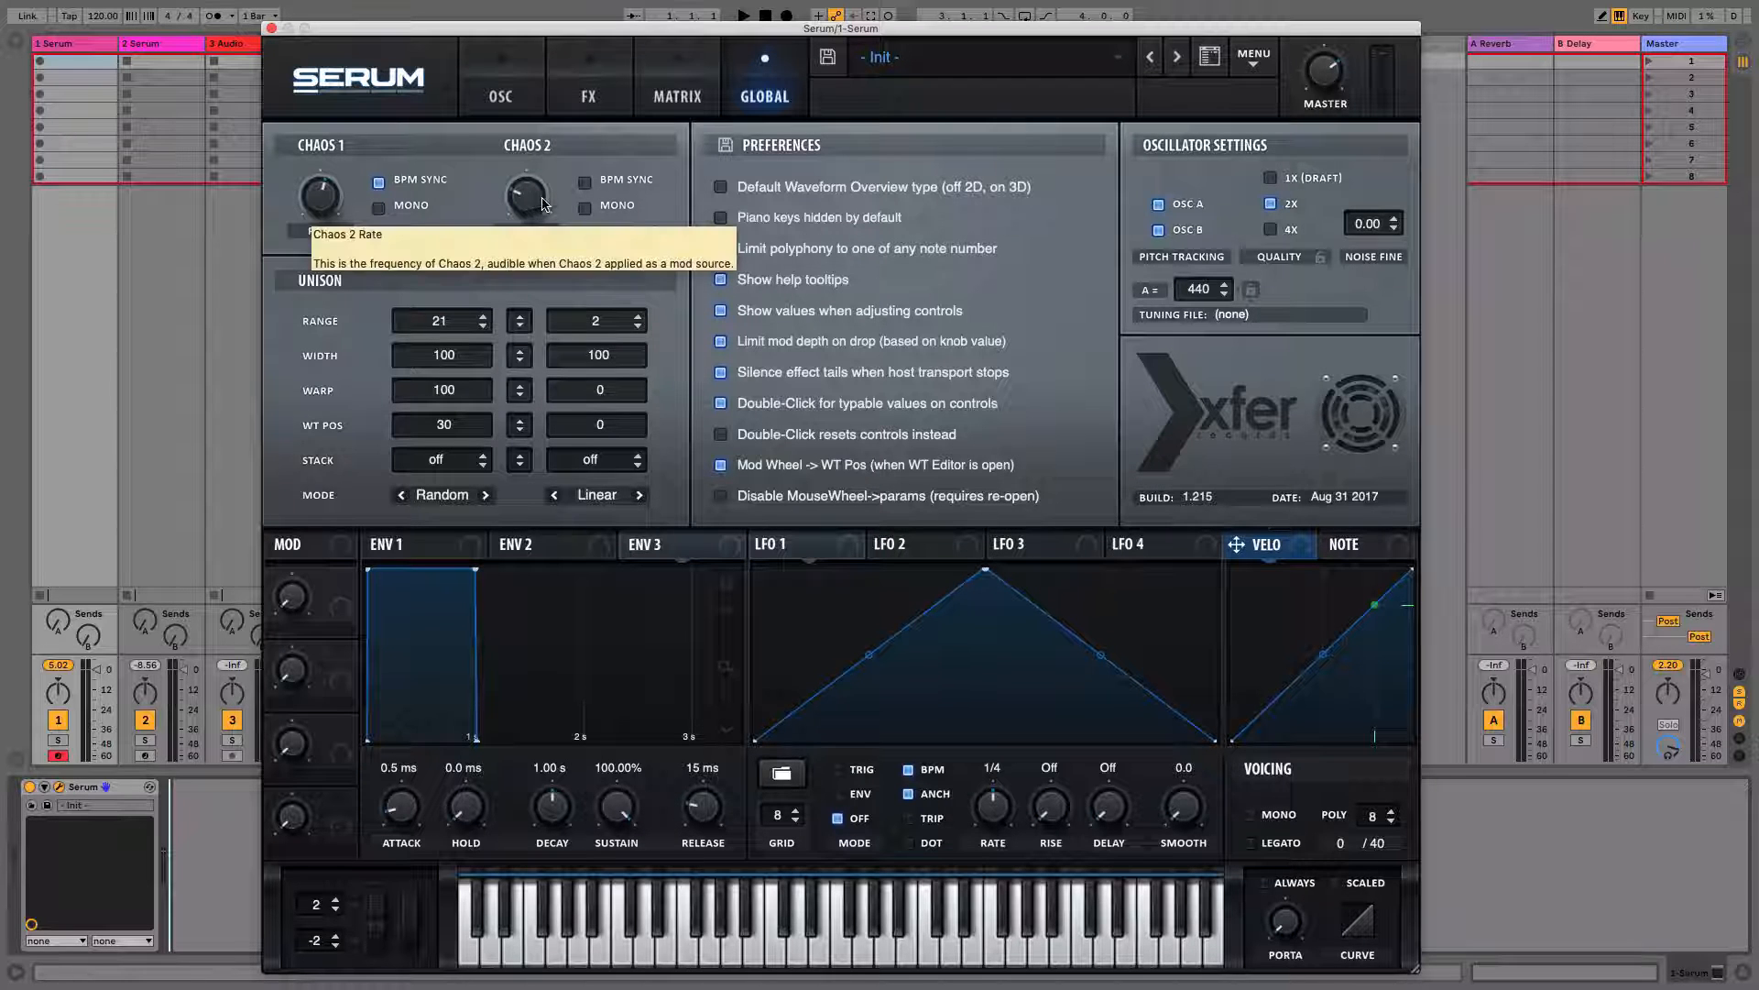
left_click(722, 281)
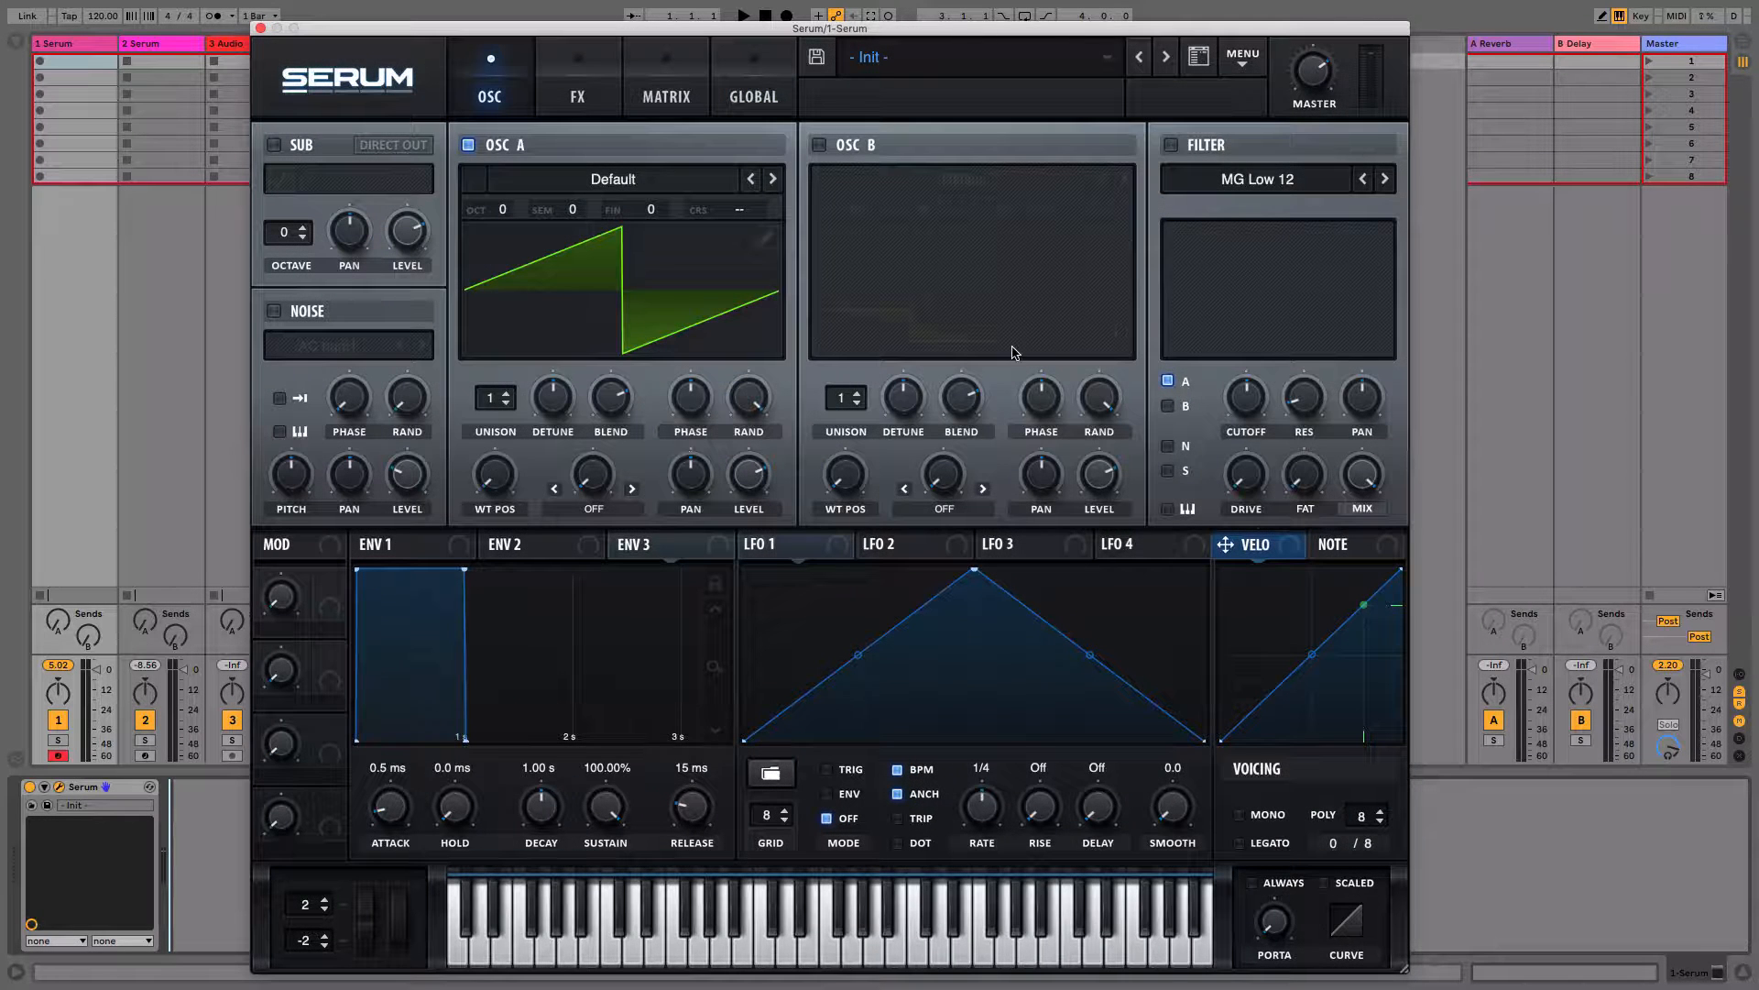
Browse the FX, Matrix, Global and OSC pages
left_click(559, 100)
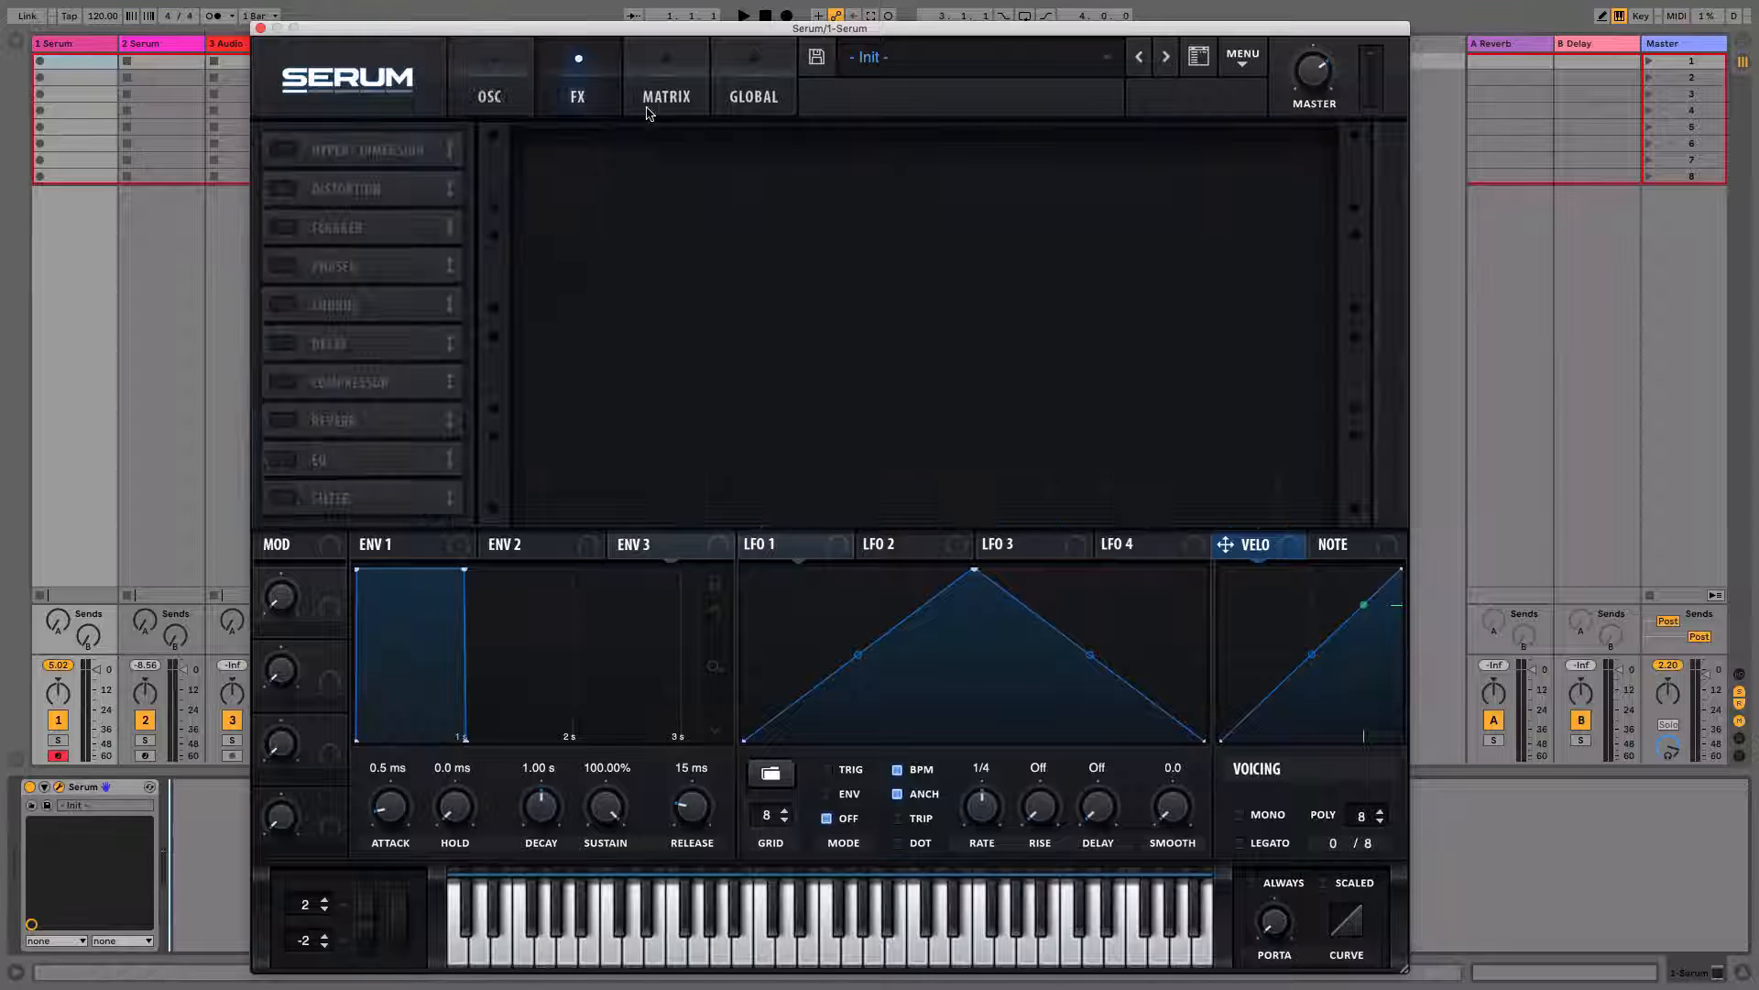
left_click(667, 96)
left_click(753, 96)
left_click(502, 111)
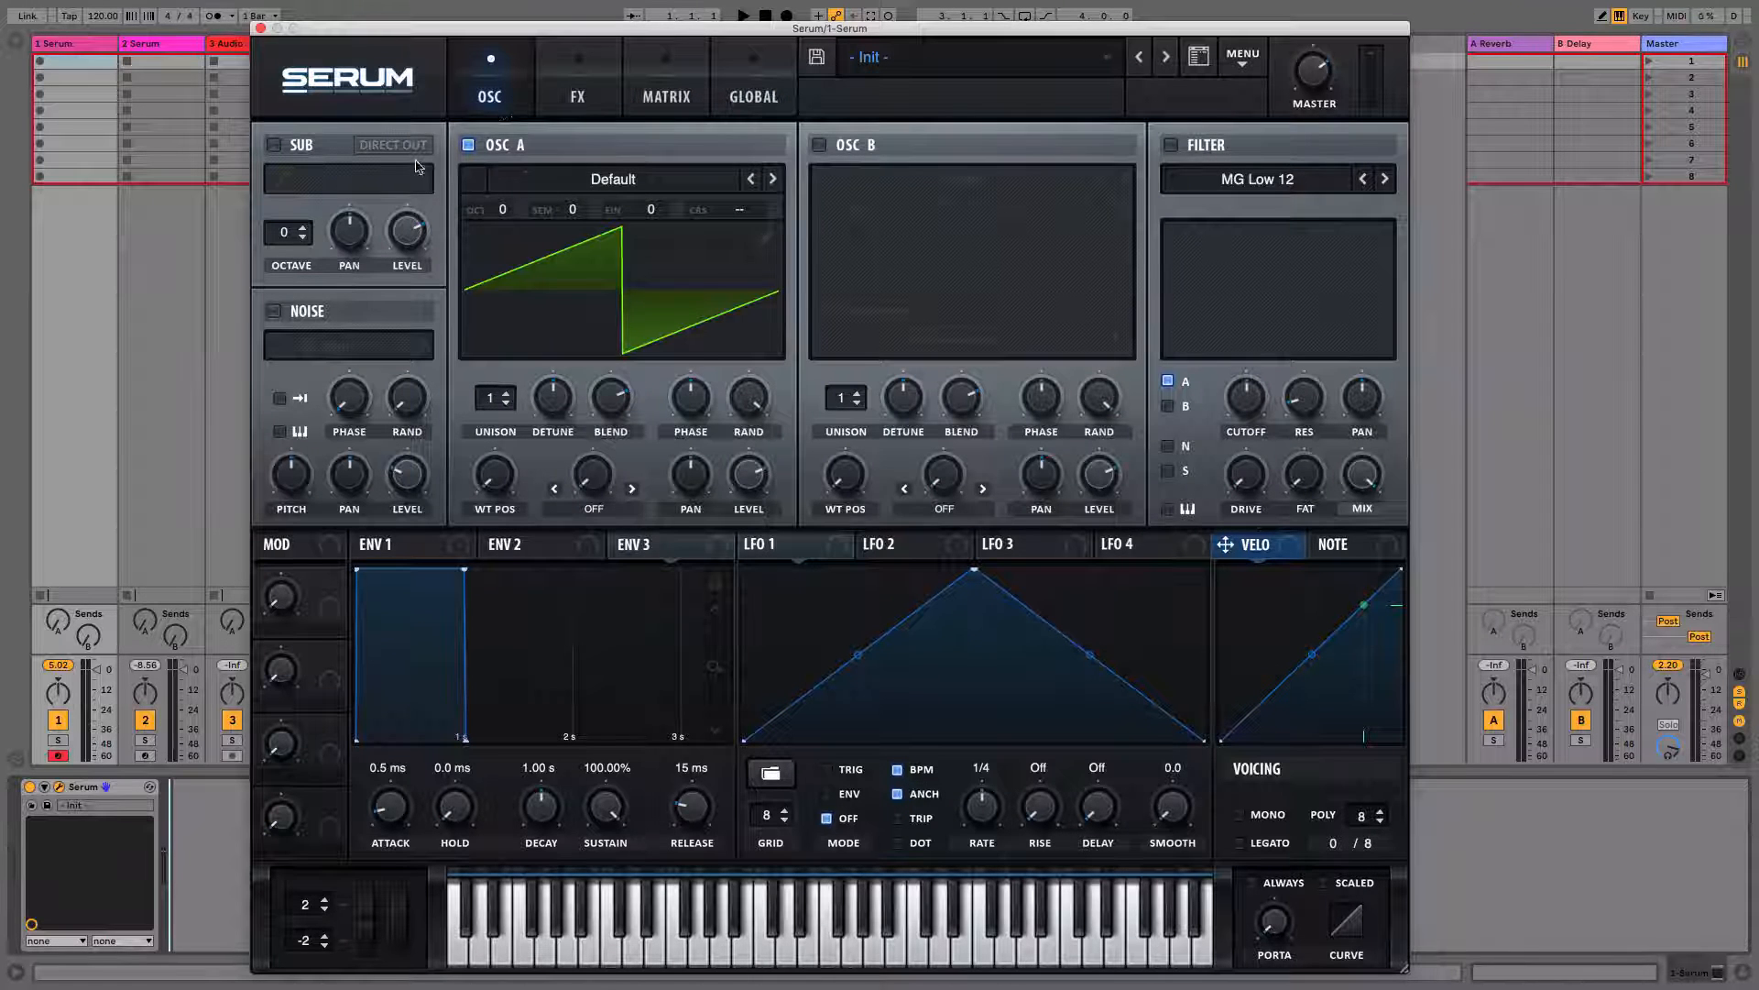